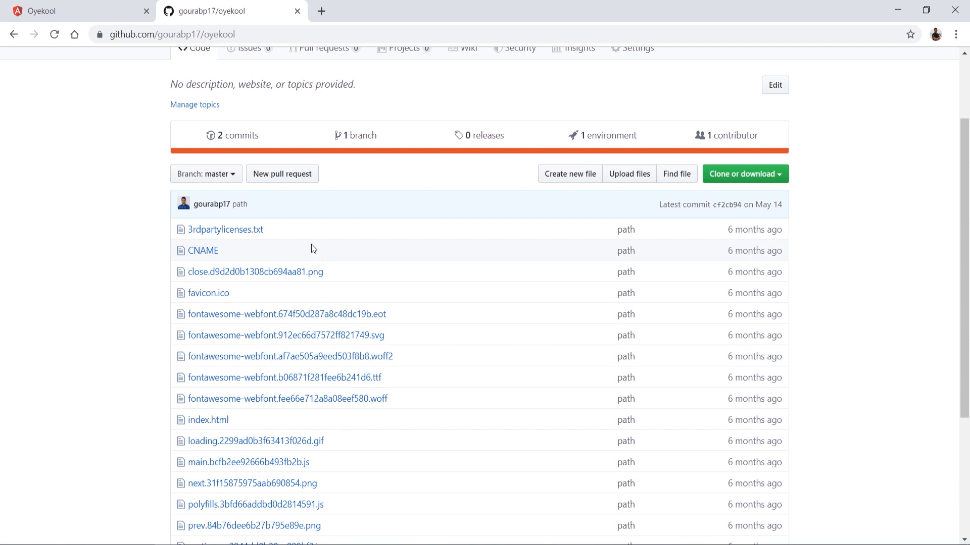
Step: Open the oyekool repository's settings and review its GitHub Pages source and custom domain
scroll(601, 182, "up", 2)
left_click(634, 120)
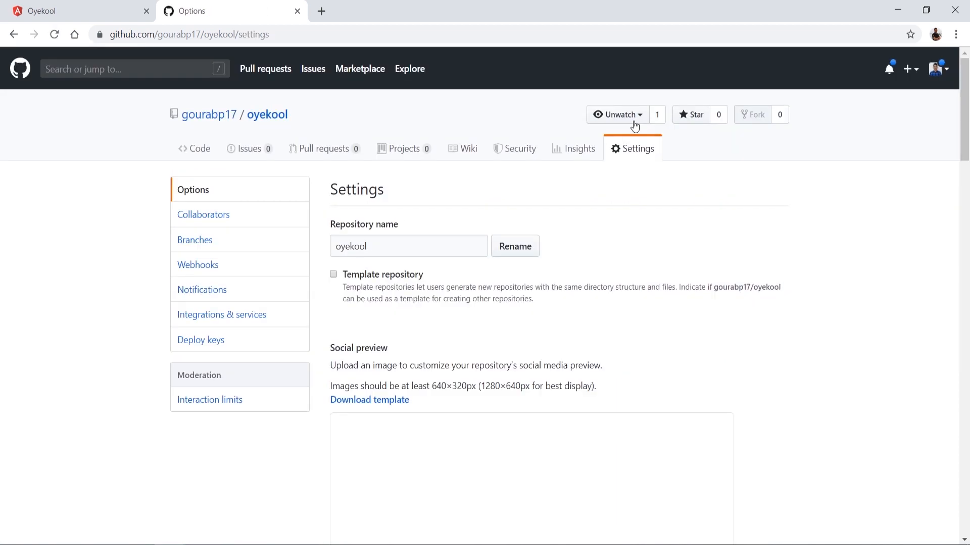
scroll(481, 245, "down", 20)
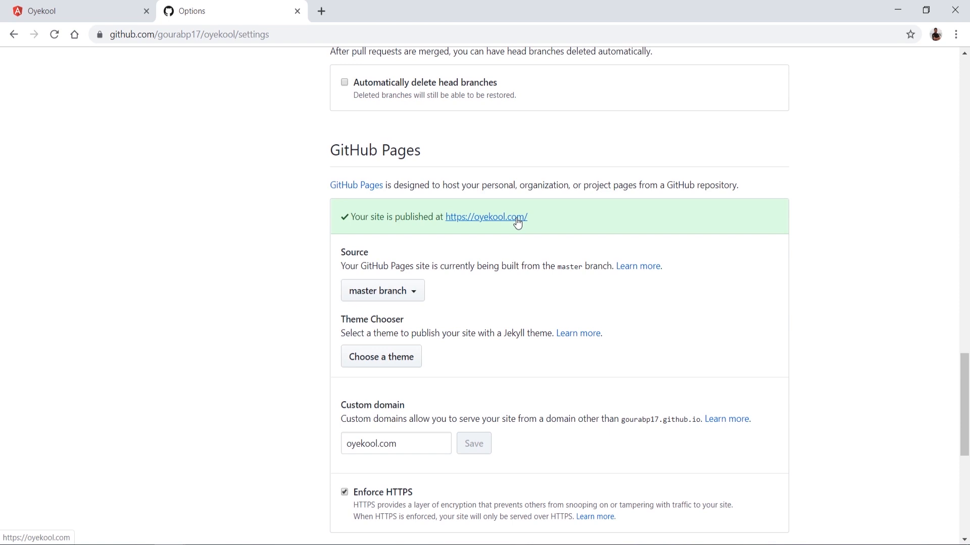
Step: Open the personal oyekool.com subdomain site in a new tab and highlight the subdomain part of its address
left_click(317, 6)
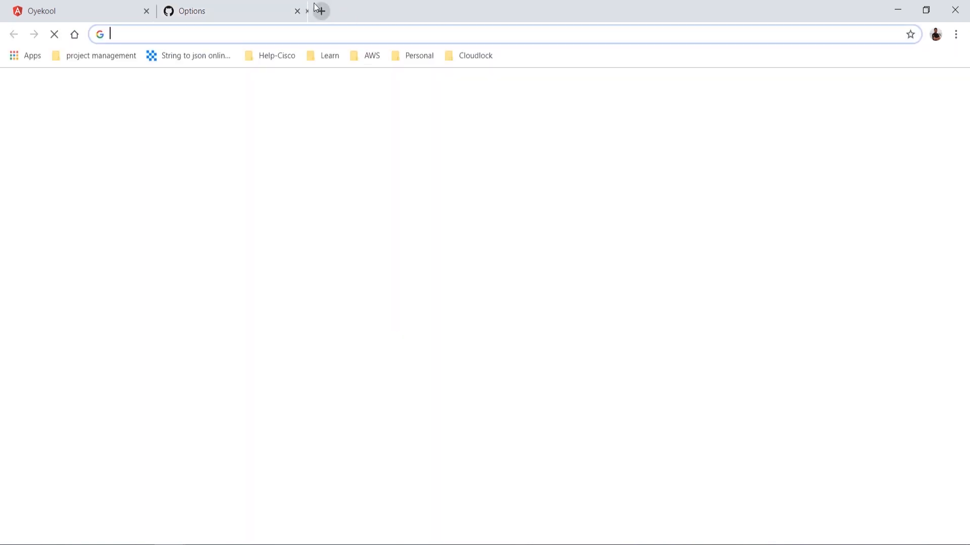
type("gou")
key("Return")
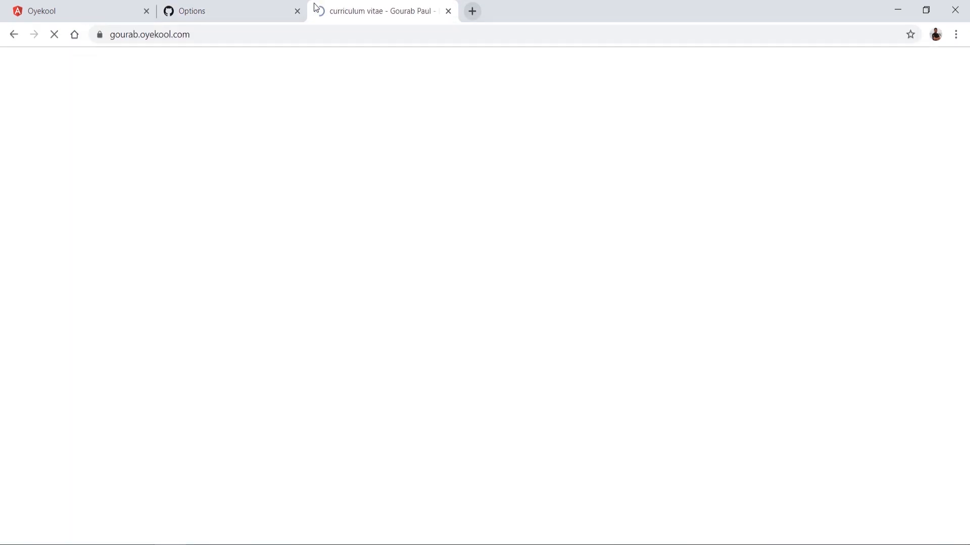
double_click(124, 35)
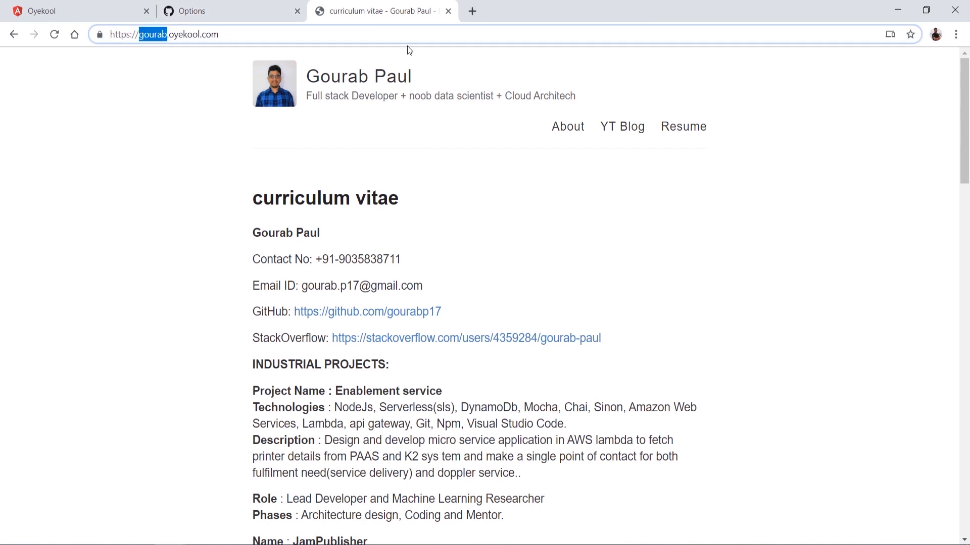
Step: Open the personal subdomain site's repository on GitHub in a new tab and examine its GitHub Pages settings
left_click(474, 18)
type("github.com")
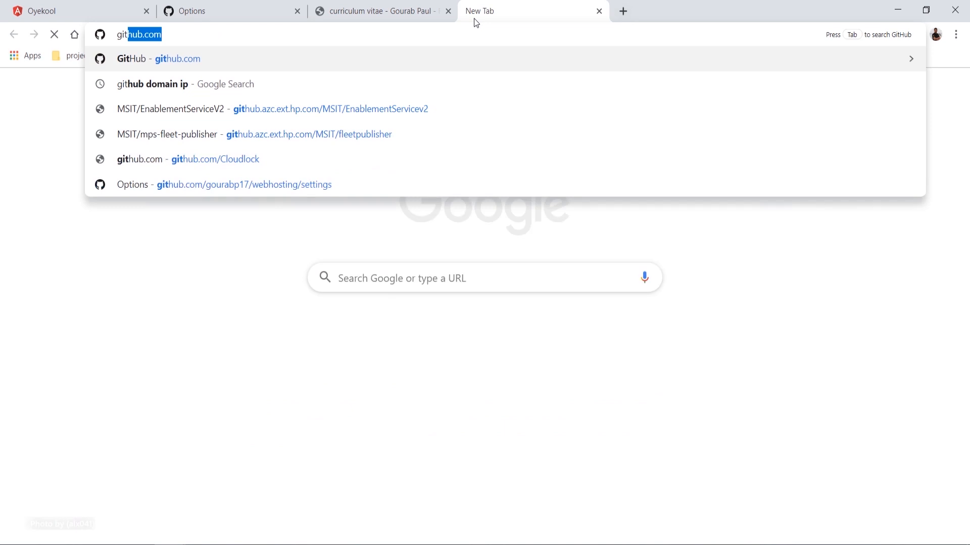
key("Return")
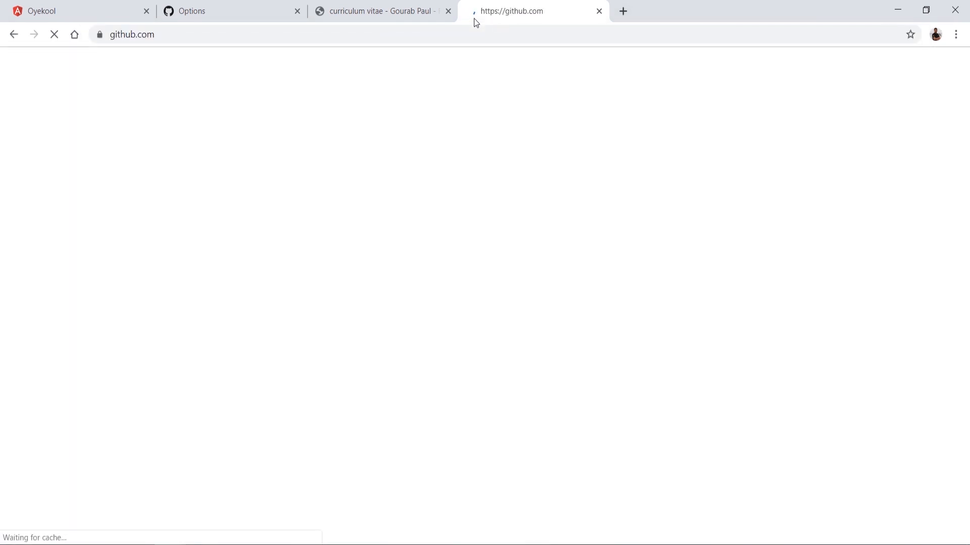
left_click(124, 182)
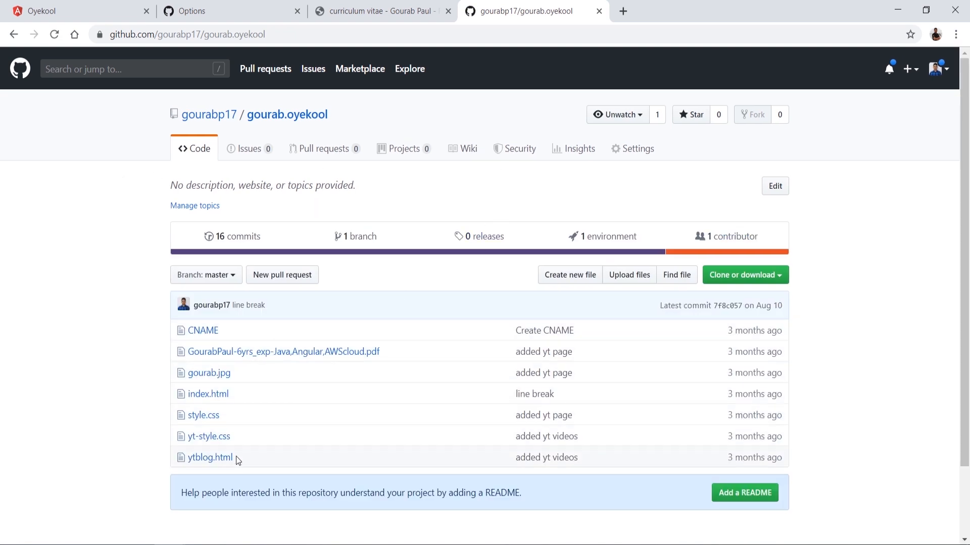
left_click(642, 147)
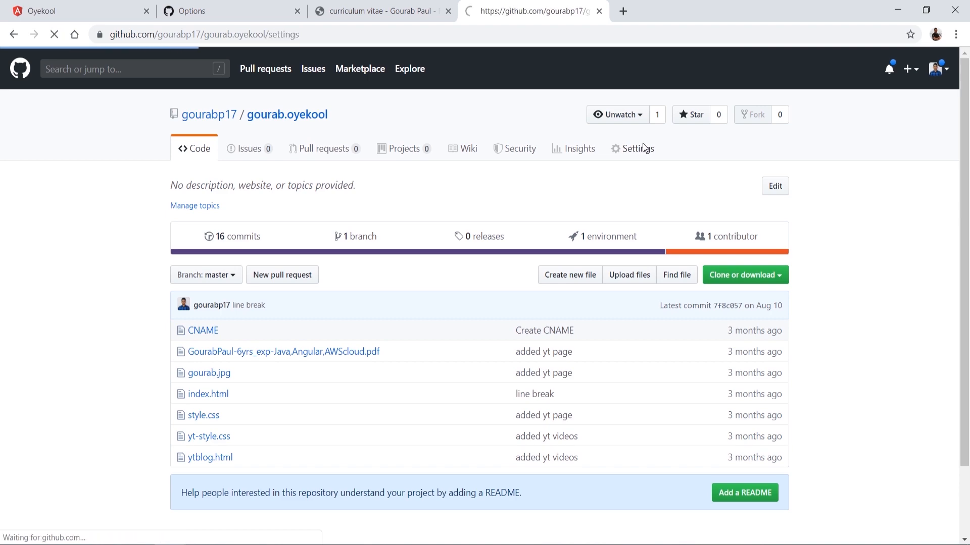
scroll(462, 401, "down", 12)
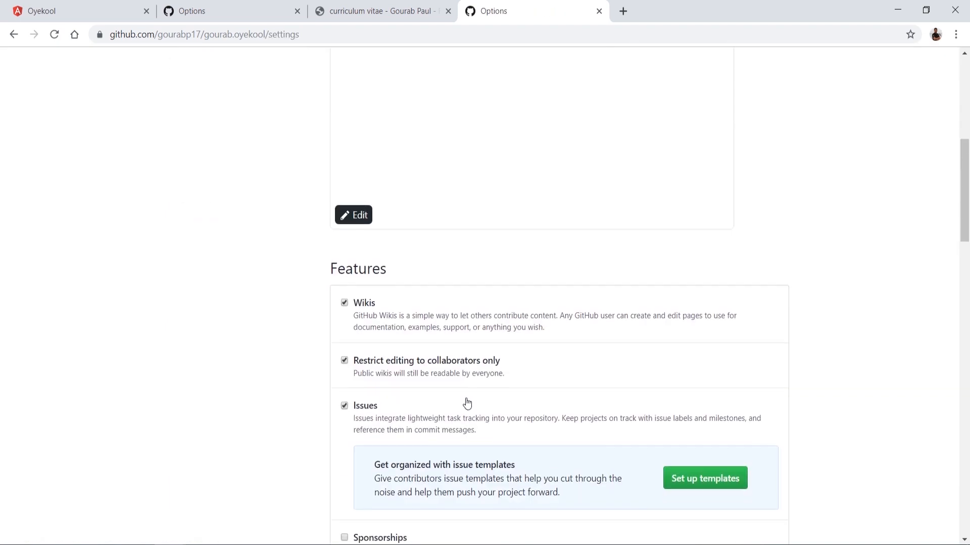
scroll(466, 398, "down", 10)
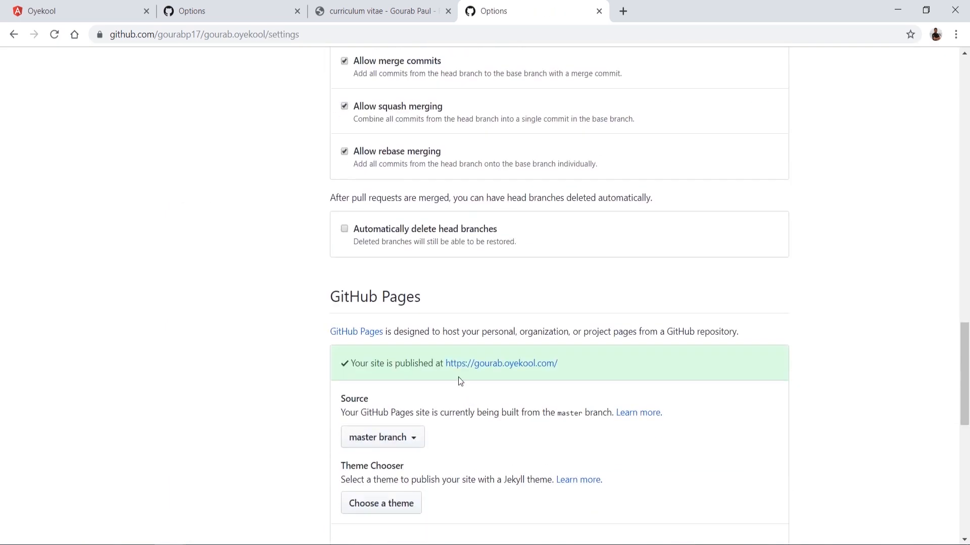
scroll(559, 371, "down", 3)
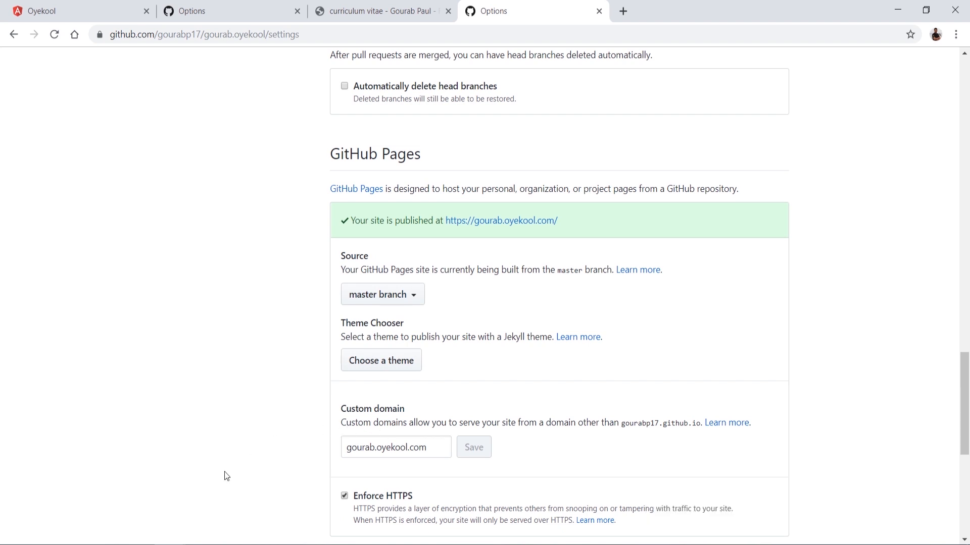
Step: Create a new public GitHub repository named webhosting, initialized with a README
left_click(623, 12)
type("github.com")
key("Return")
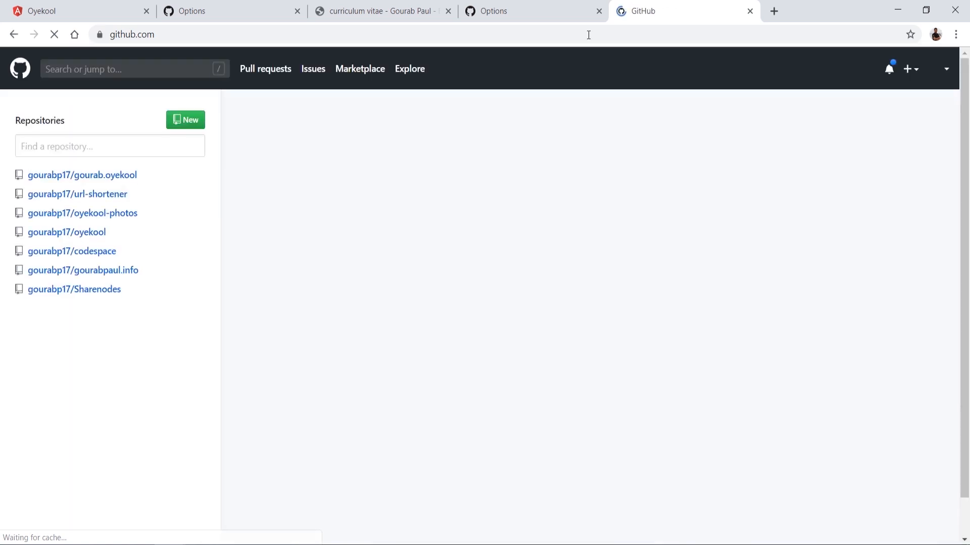
left_click(183, 157)
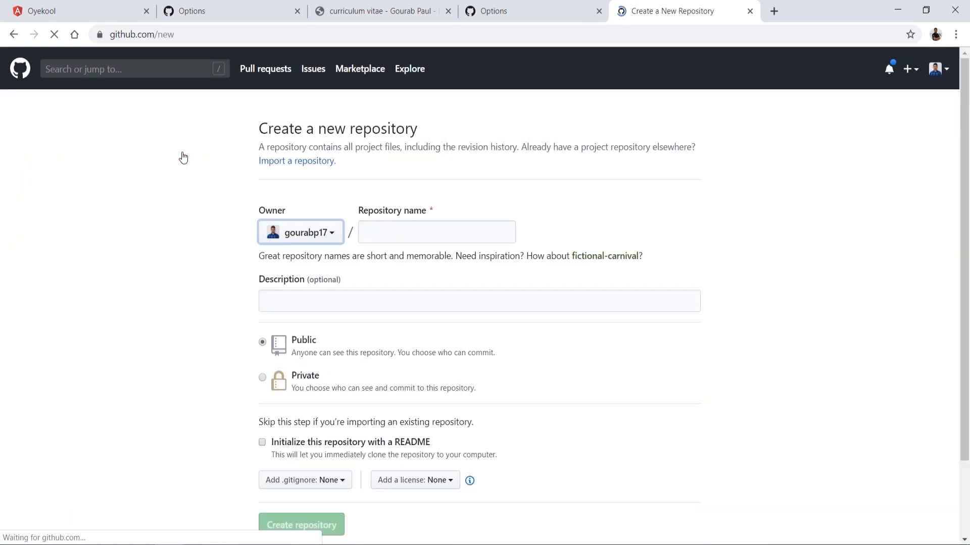
left_click(370, 233)
type("webhosting")
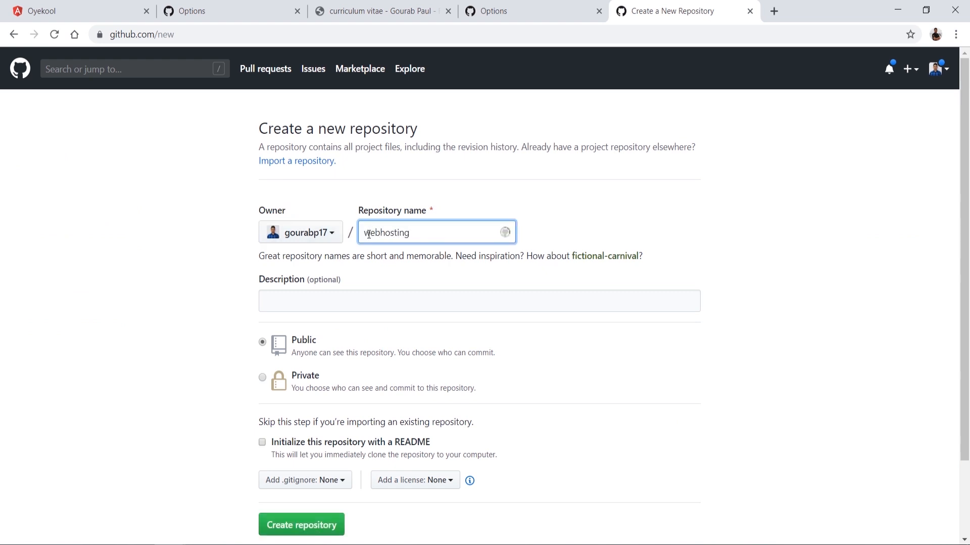
scroll(359, 306, "down", 2)
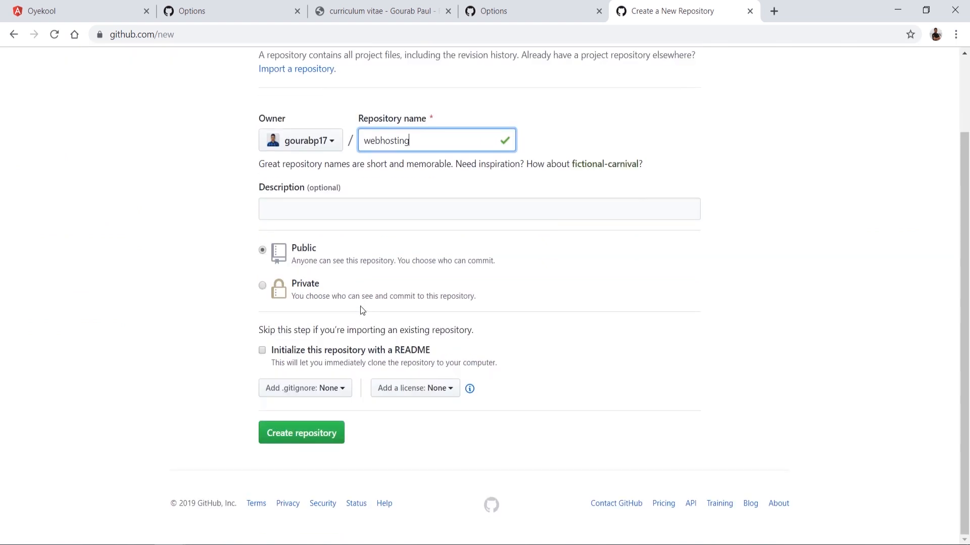
left_click(263, 353)
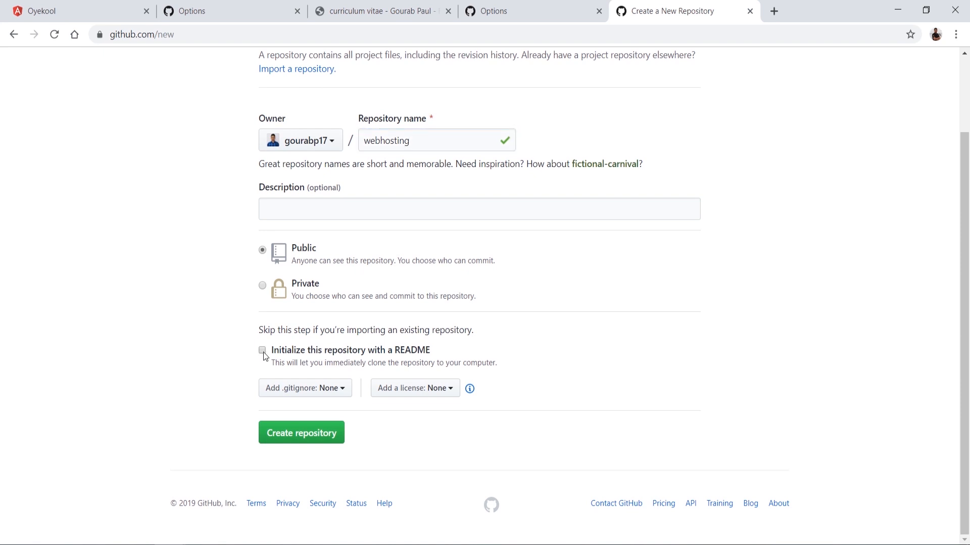
left_click(287, 434)
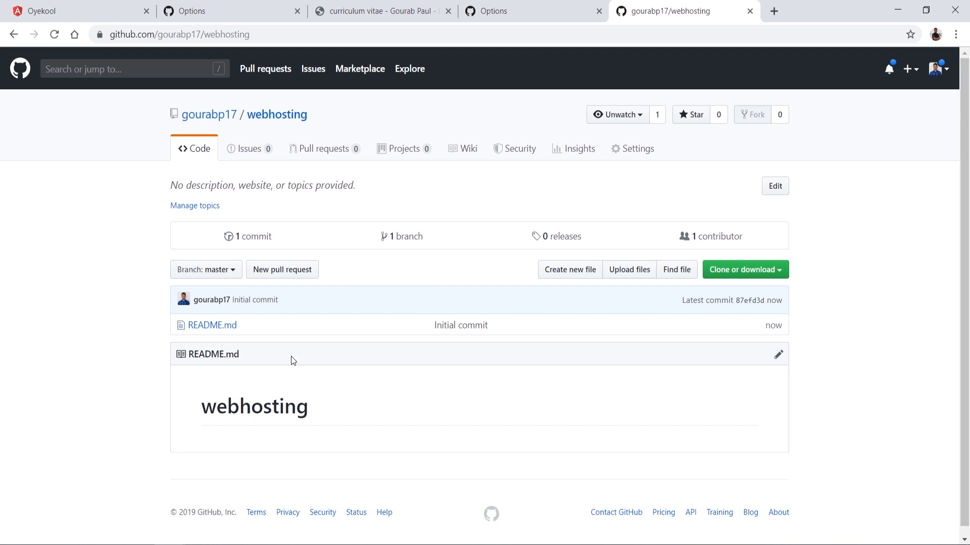
Step: Start a new index.html file in the webhosting repository containing the h1 heading "Custom domain mapping"
left_click(581, 275)
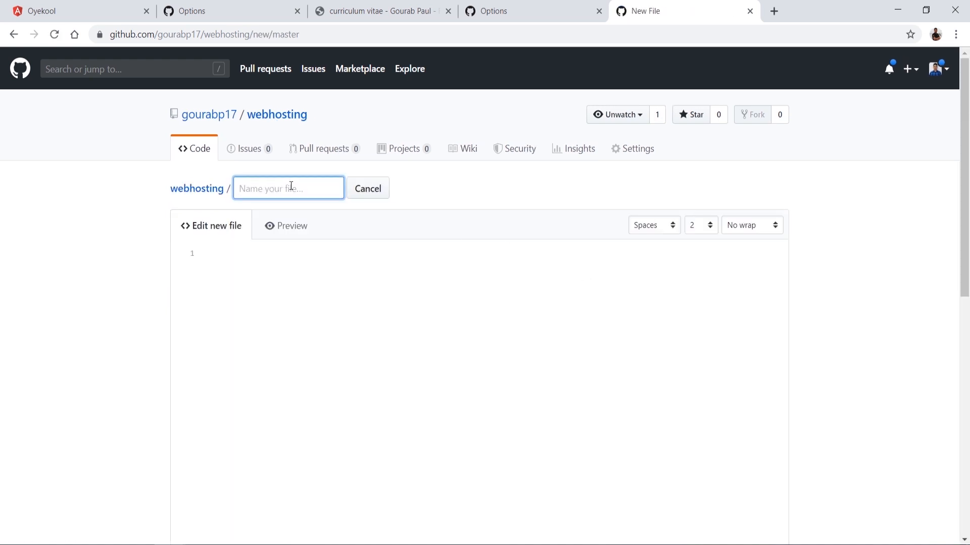
type("index.html")
left_click(288, 275)
type("<h1>")
key("Return")
key("BackSpace")
type("Cu")
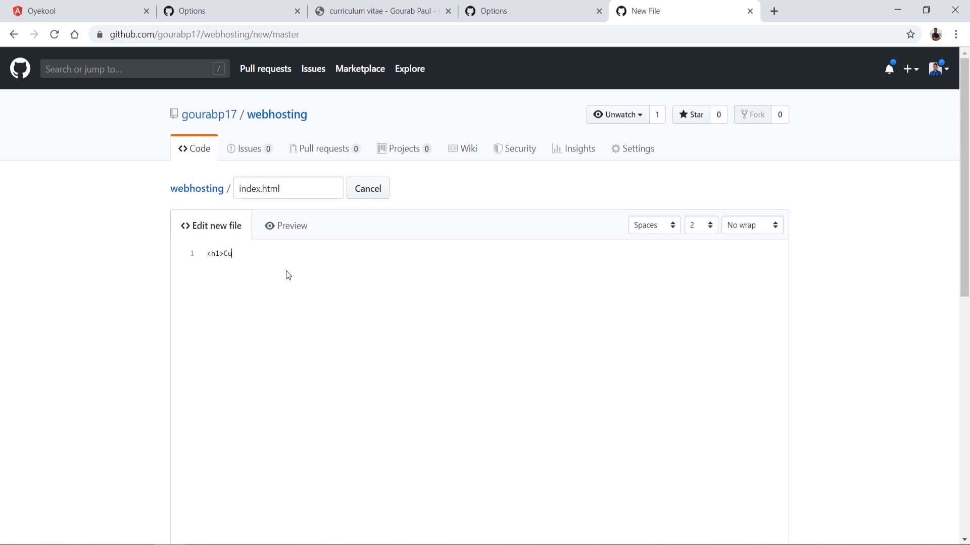
type("stom domai")
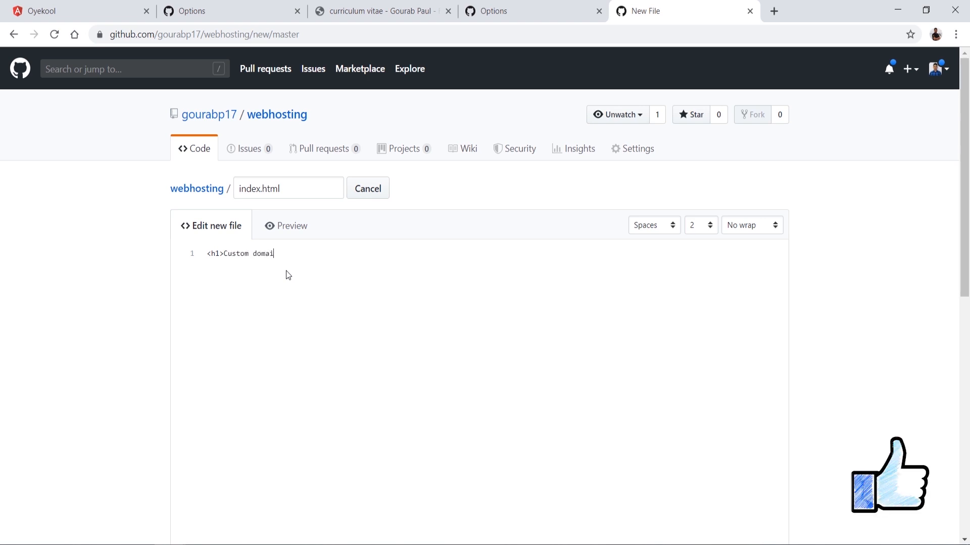
type("n mapping")
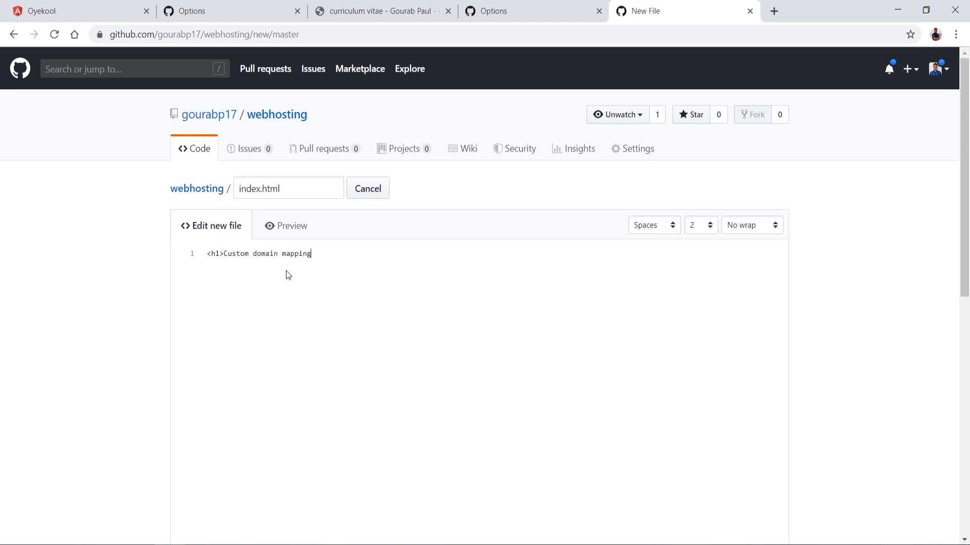
type("</h1>")
Step: Commit the new file directly to the master branch with the message "index.html"
scroll(581, 424, "down", 8)
left_click(328, 374)
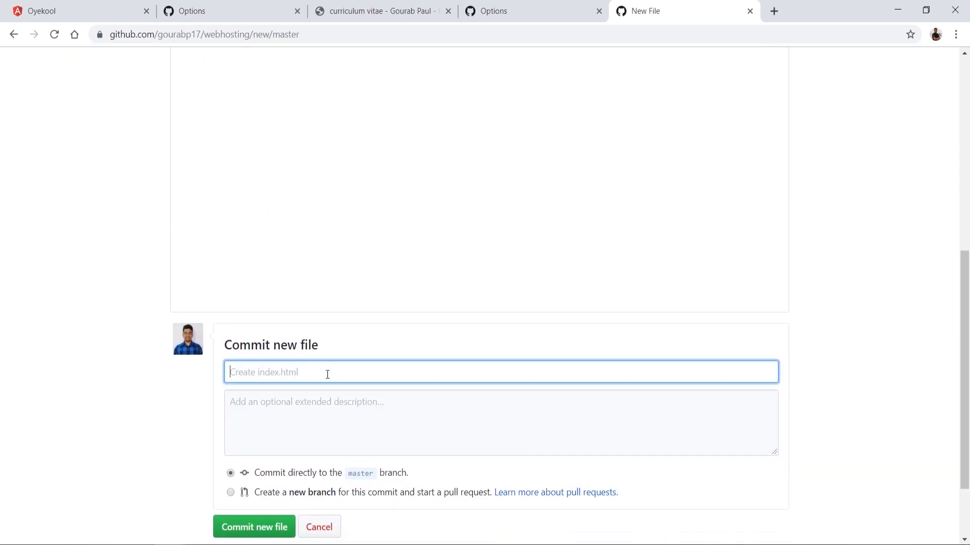
type("index.html")
scroll(327, 375, "down", 2)
left_click(259, 437)
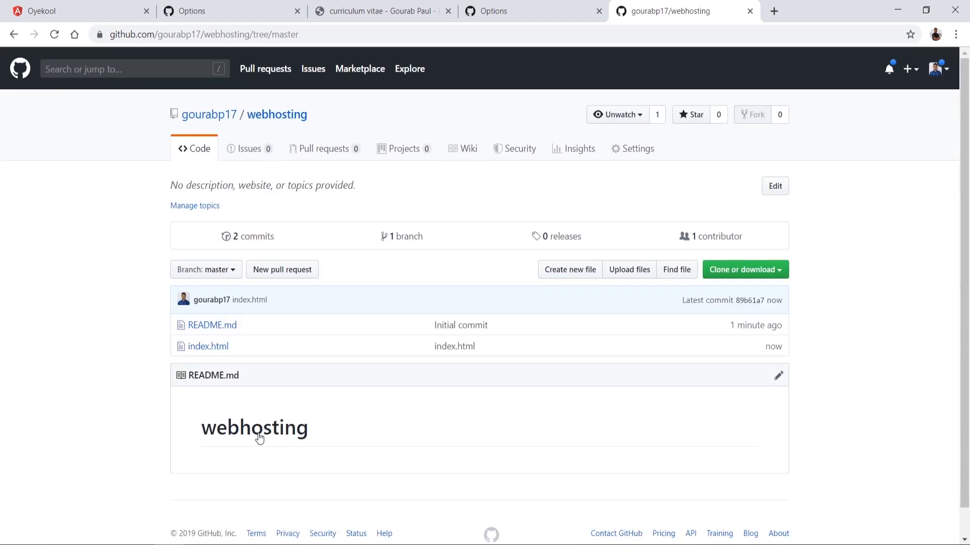
Step: In the webhosting repository's settings, set the GitHub Pages source to the master branch
left_click(640, 152)
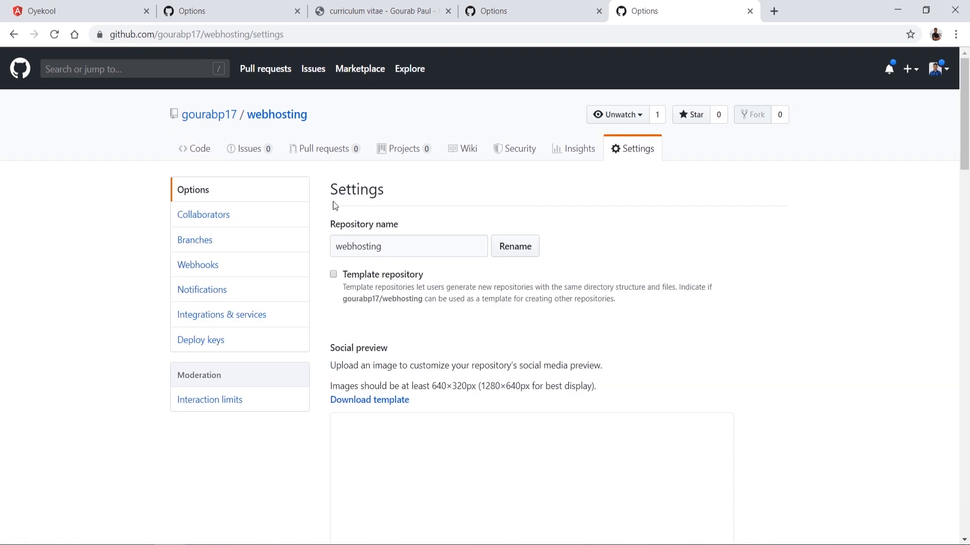
scroll(462, 404, "down", 15)
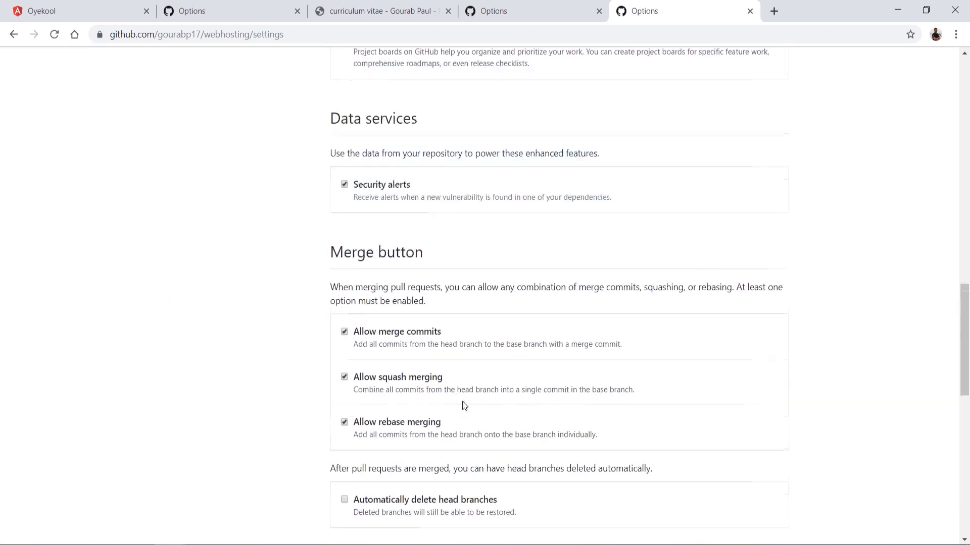
left_click(360, 420)
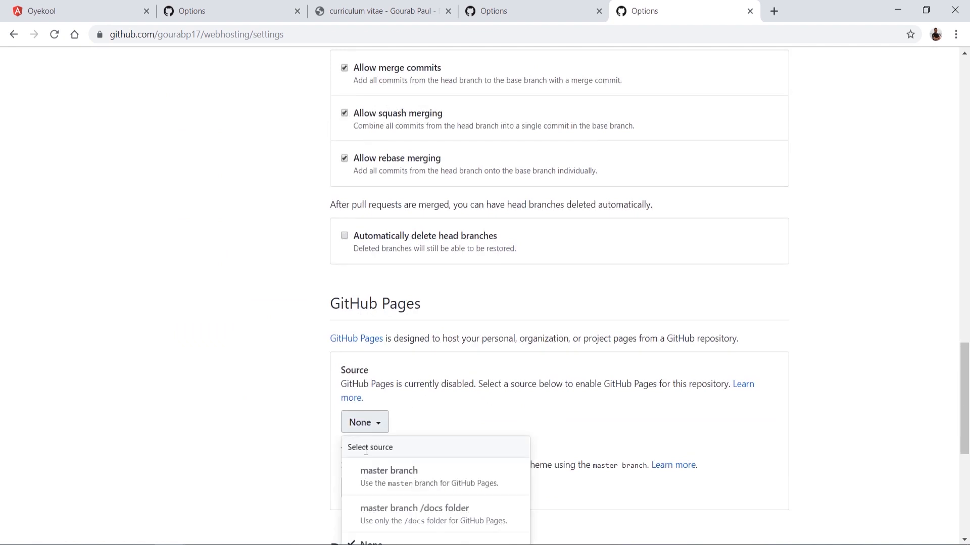
left_click(372, 482)
scroll(522, 396, "down", 4)
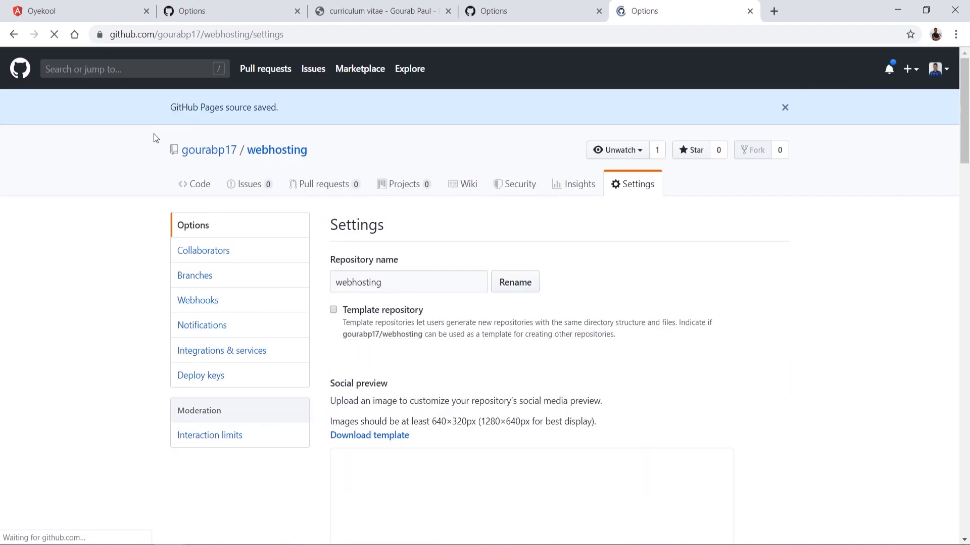
Step: Reload the webhosting repository's options and check the GitHub Pages section for the published site link
left_click(50, 34)
left_click(209, 191)
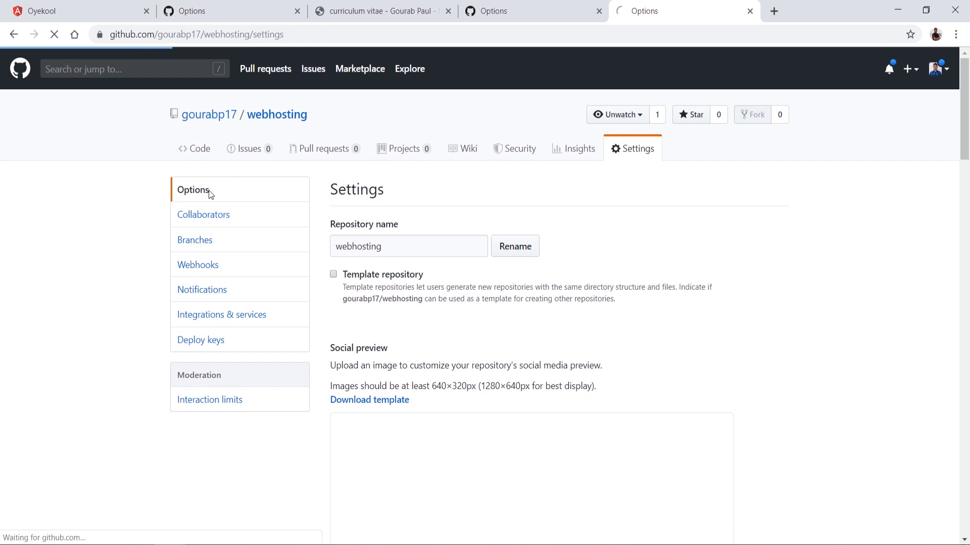
left_click(201, 195)
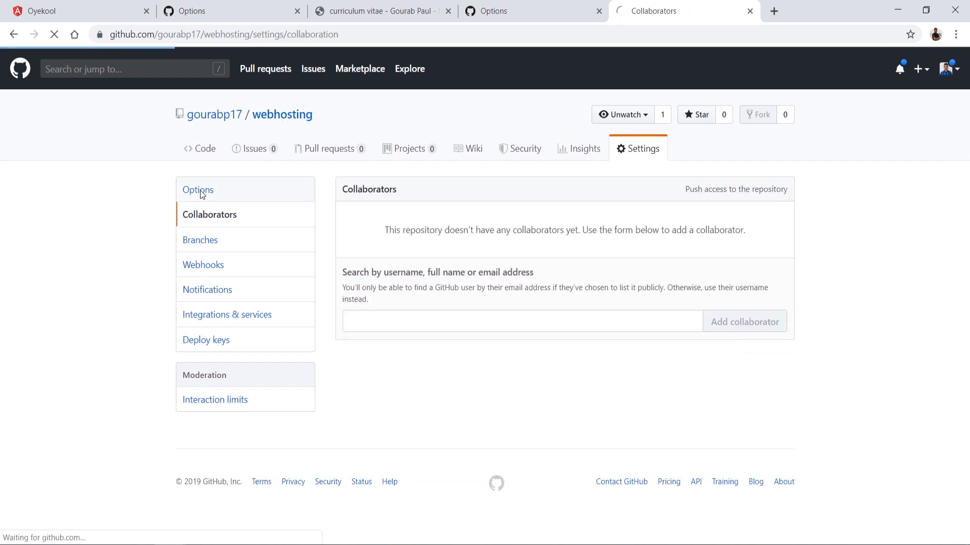
scroll(573, 467, "down", 3)
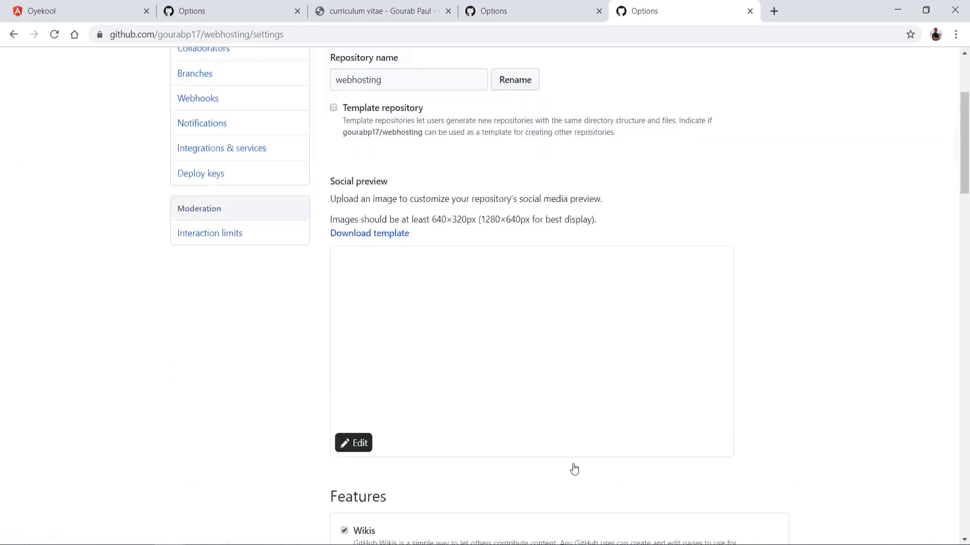
scroll(573, 467, "down", 15)
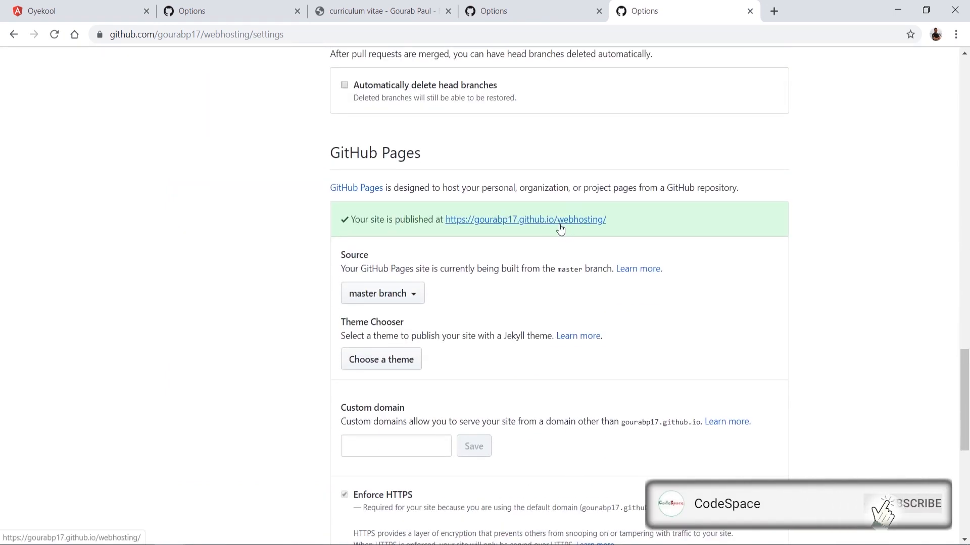
Step: Open the published webhosting site, highlight its full address, and return to the repository's GitHub Pages settings
left_click(560, 229)
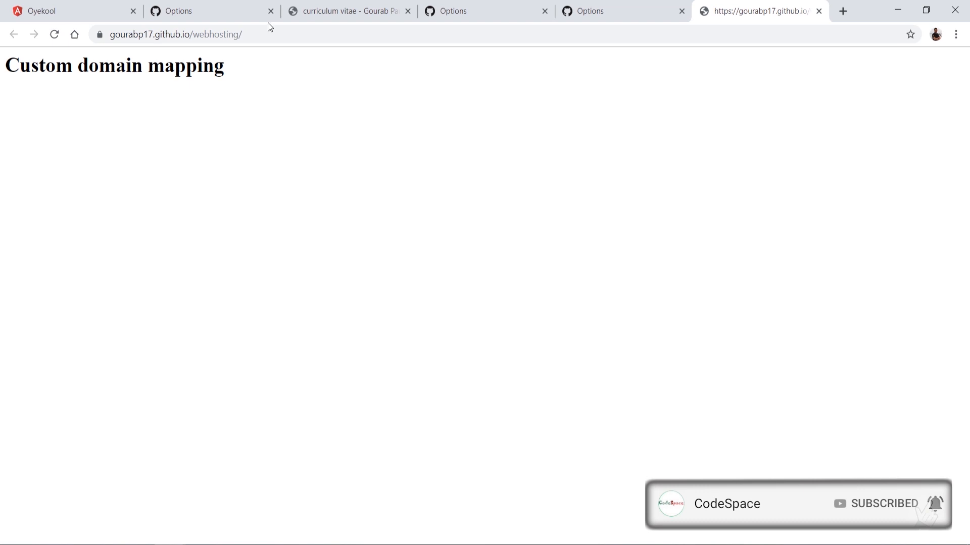
left_click_drag(277, 34, 96, 41)
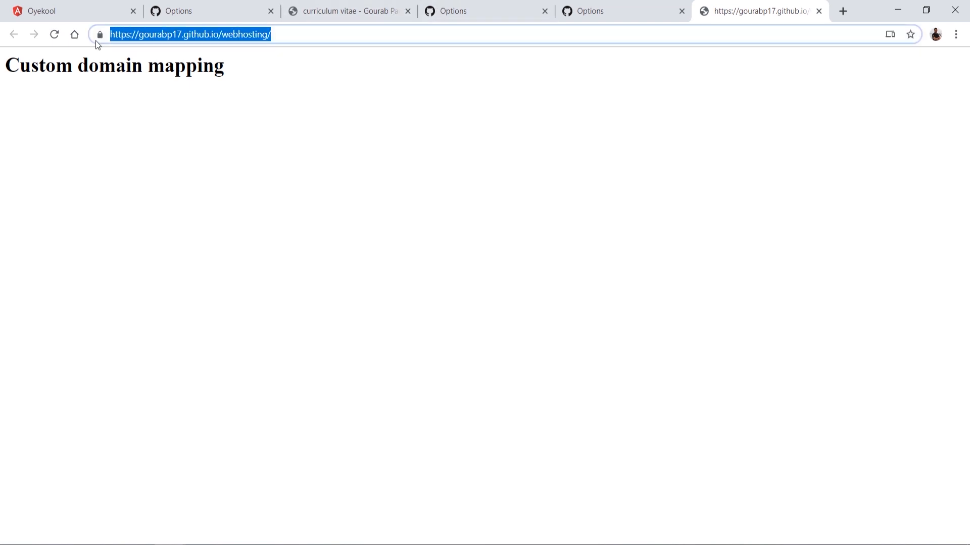
left_click(631, 4)
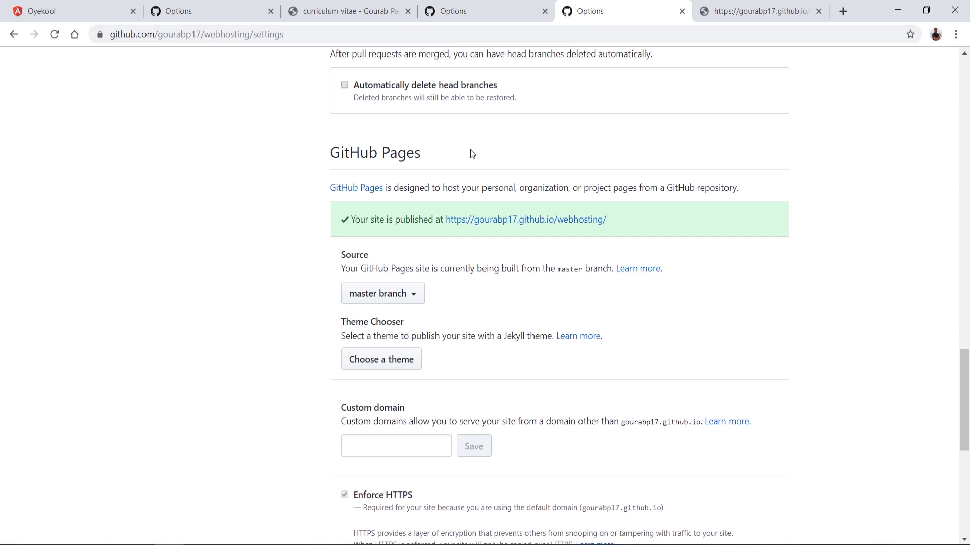
Step: Set the webhosting repository's GitHub Pages custom domain to webhosting.oyekool.com and save it
left_click(410, 455)
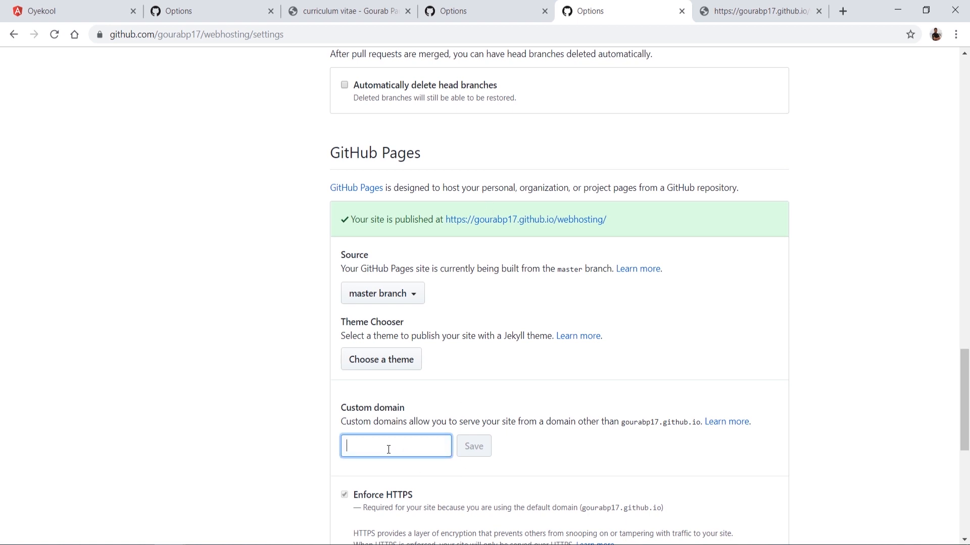
type("webhosting.oyekool.com")
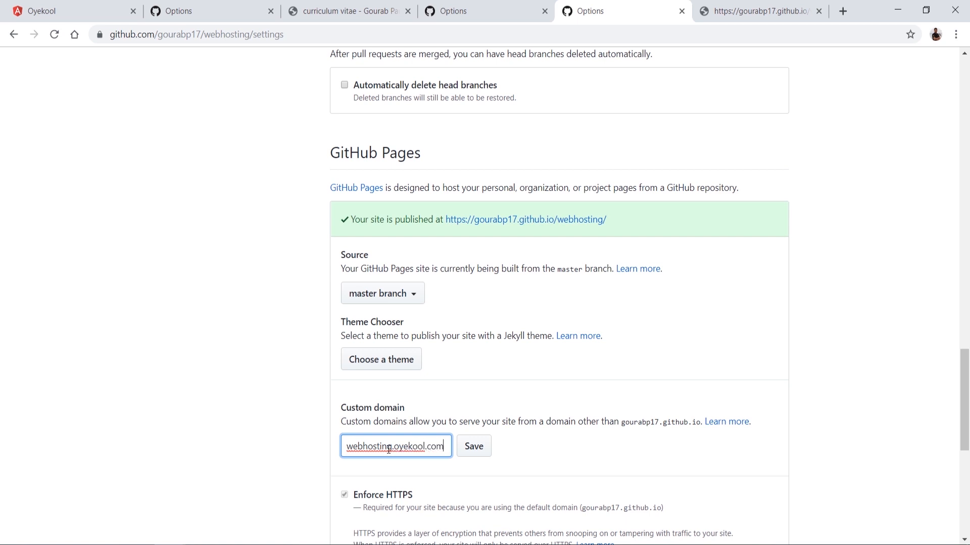
left_click(475, 448)
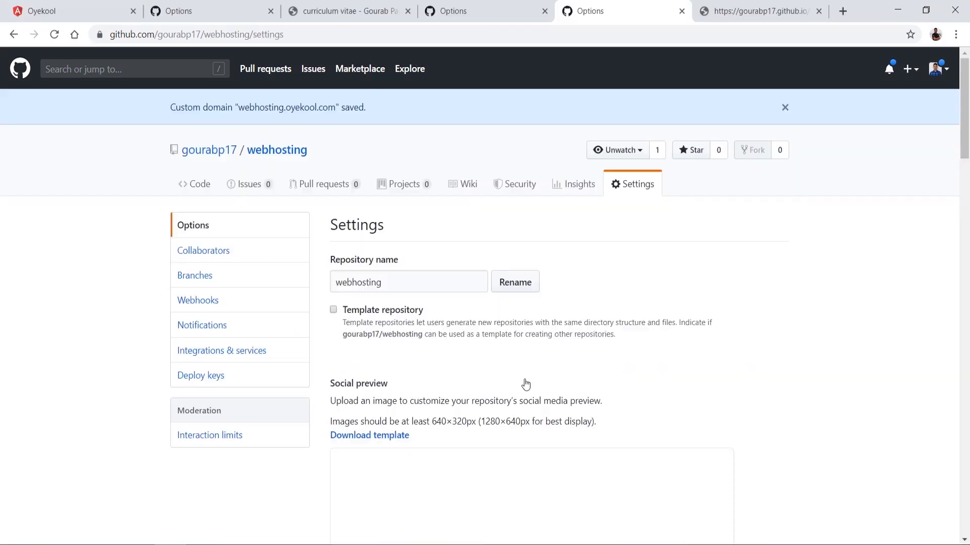
Step: Check the GitHub Pages section for the custom domain address and the Enforce HTTPS option
scroll(524, 382, "down", 20)
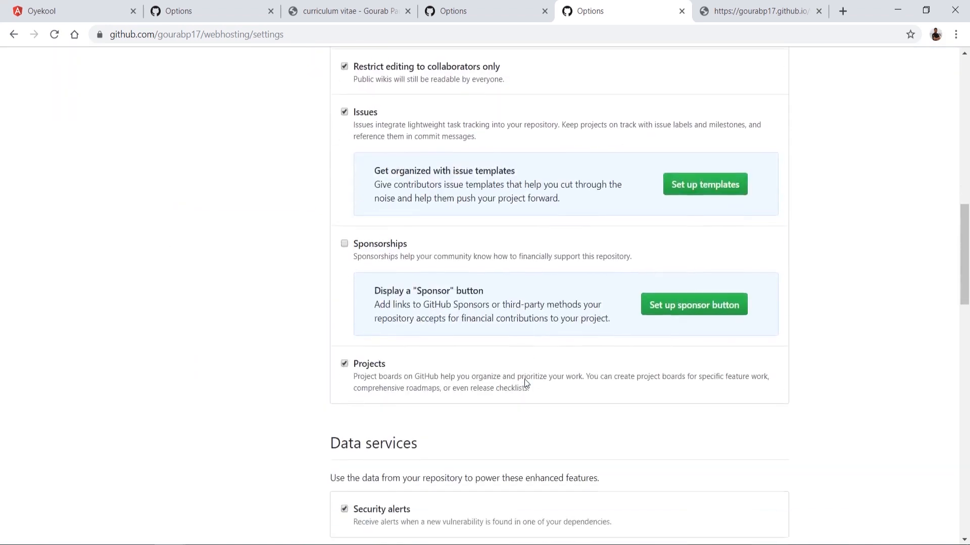
scroll(525, 383, "down", 6)
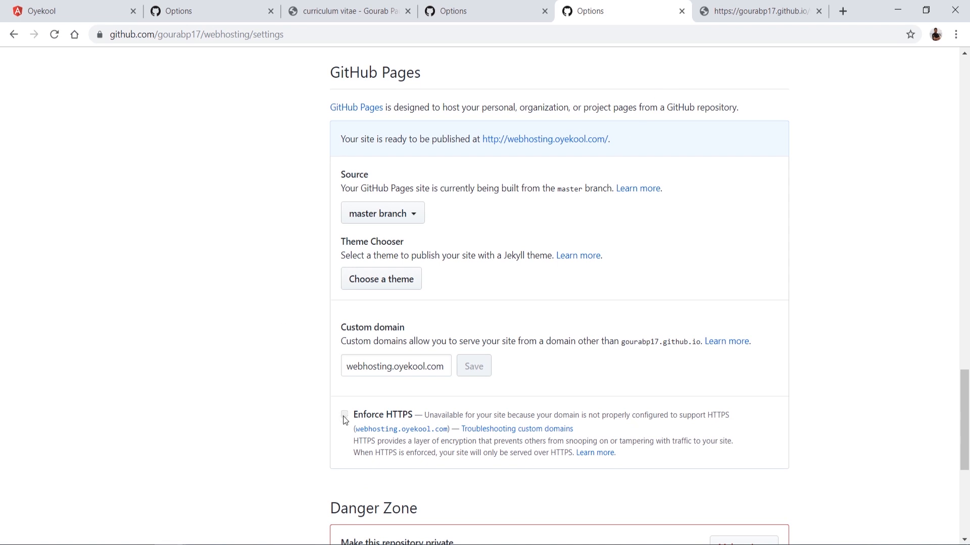
left_click_drag(379, 415, 371, 415)
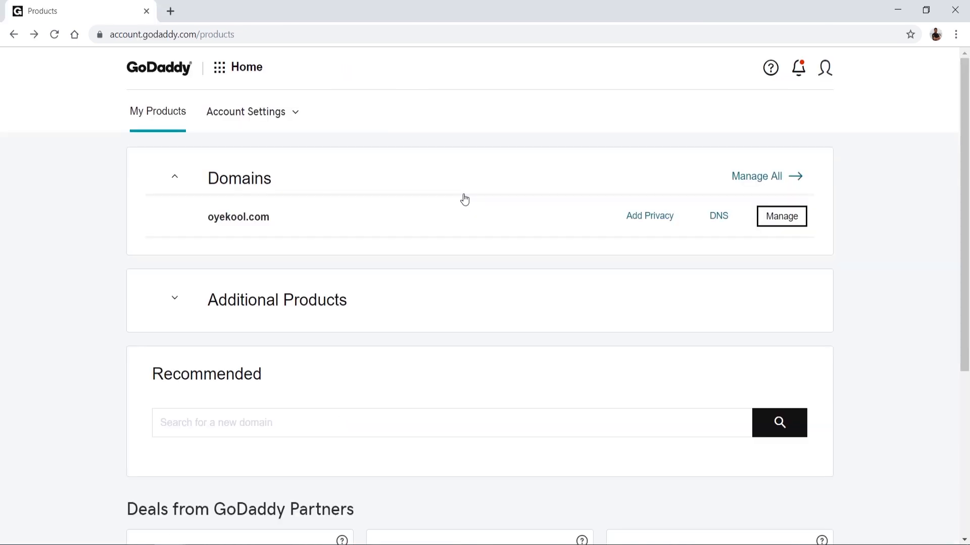
Step: In GoDaddy, open DNS management for oyekool.com and examine the existing records, highlighting the subdomain name of the first CNAME record
left_click(719, 221)
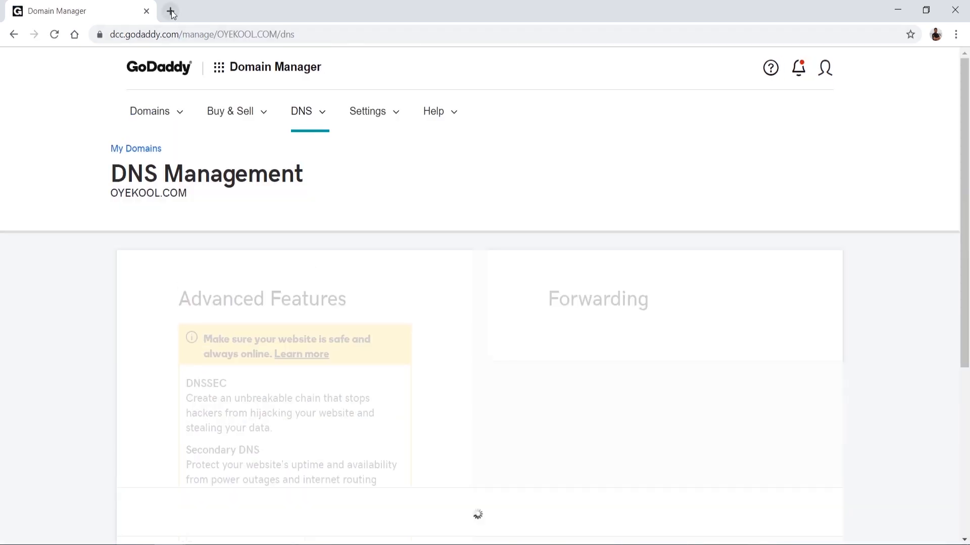
scroll(409, 247, "down", 3)
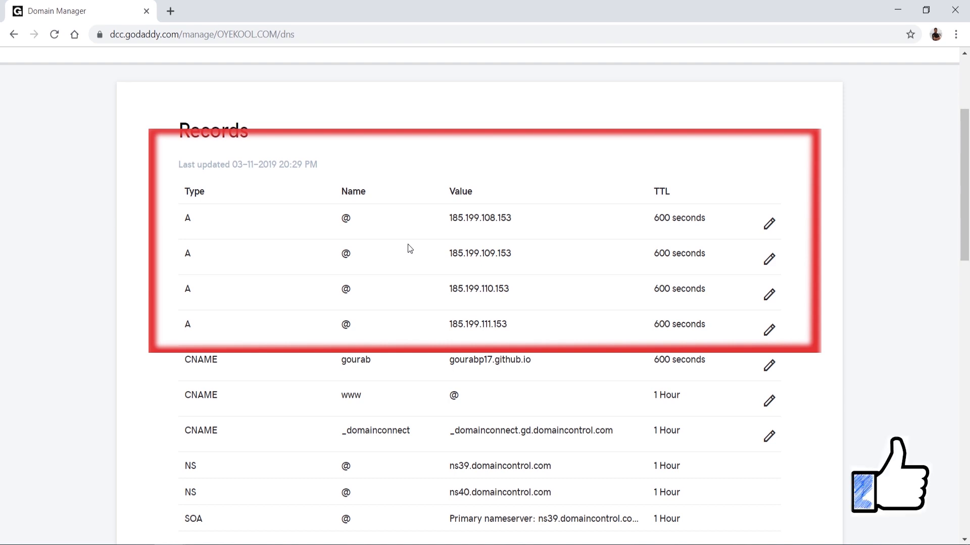
double_click(348, 361)
scroll(348, 364, "down", 1)
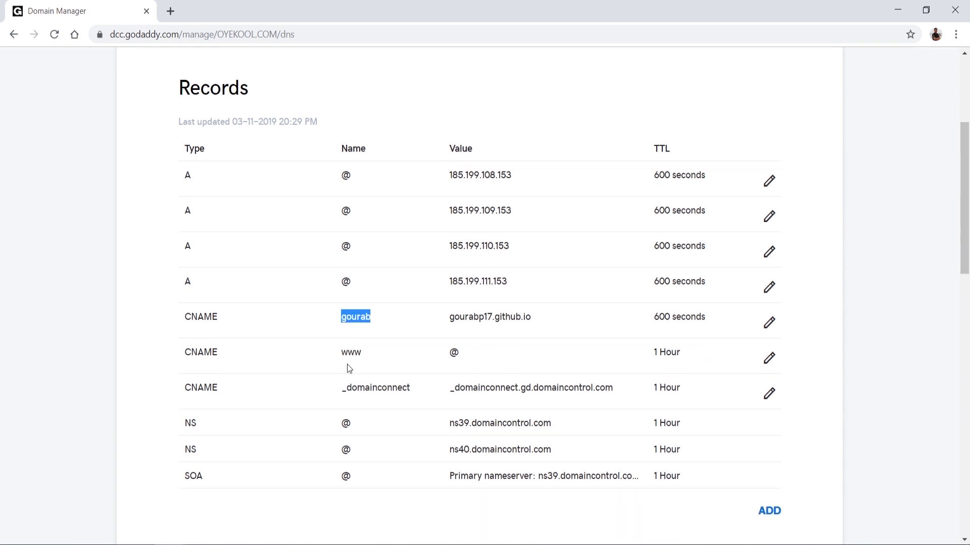
scroll(347, 365, "up", 2)
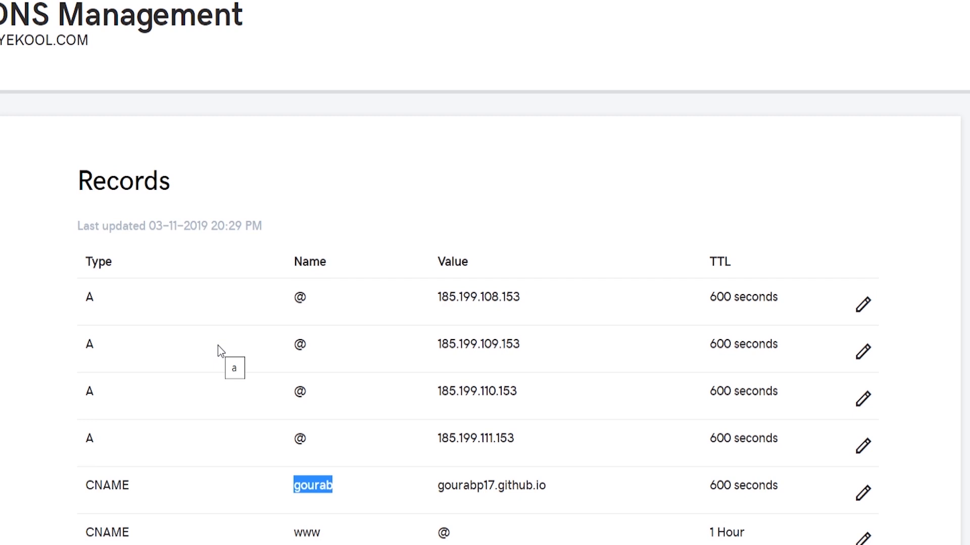
scroll(218, 349, "down", 3)
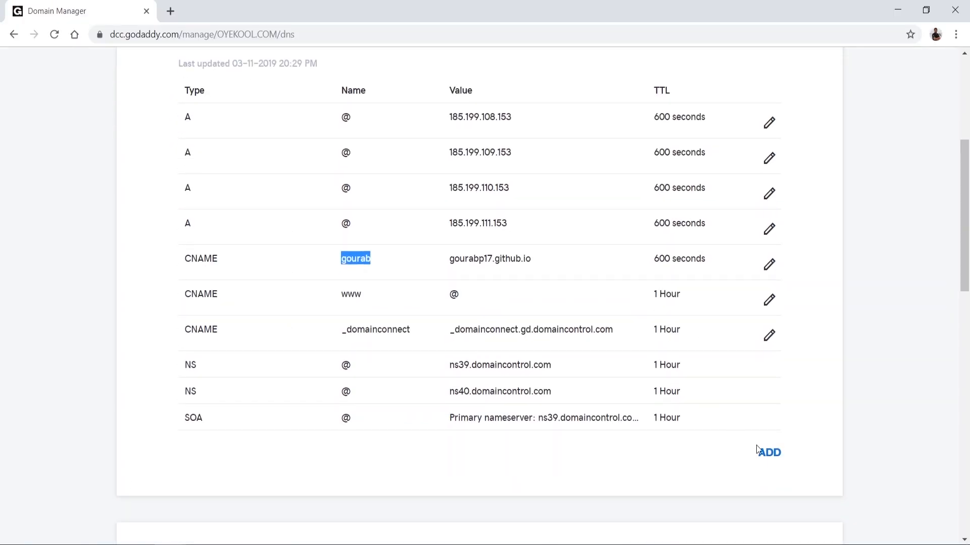
Step: Start a new DNS record for oyekool.com with the type CNAME
left_click(774, 455)
left_click(775, 454)
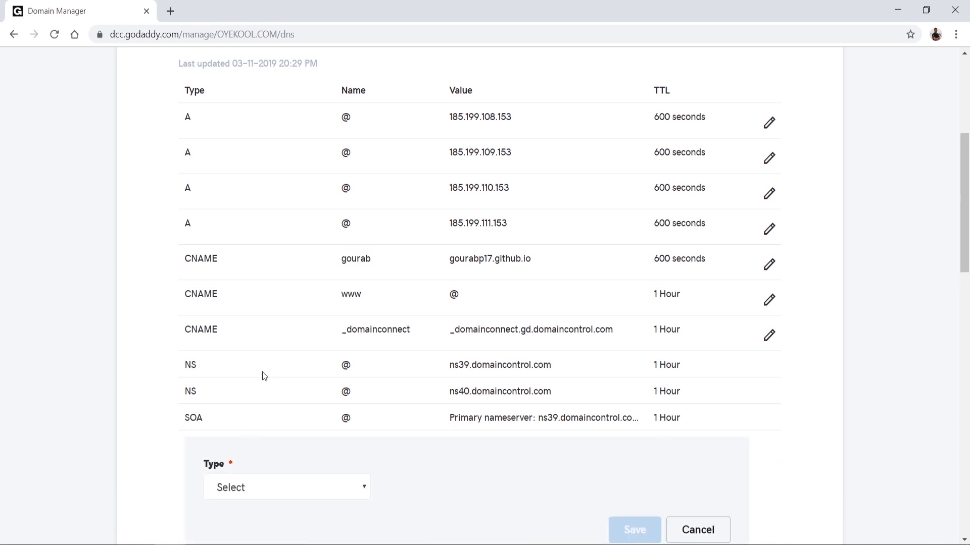
scroll(264, 376, "down", 2)
left_click(301, 396)
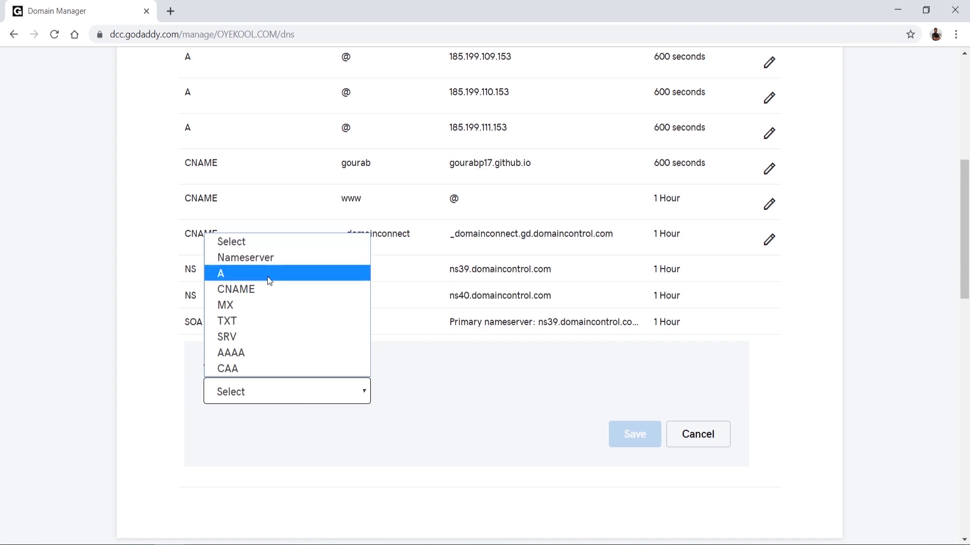
left_click(259, 289)
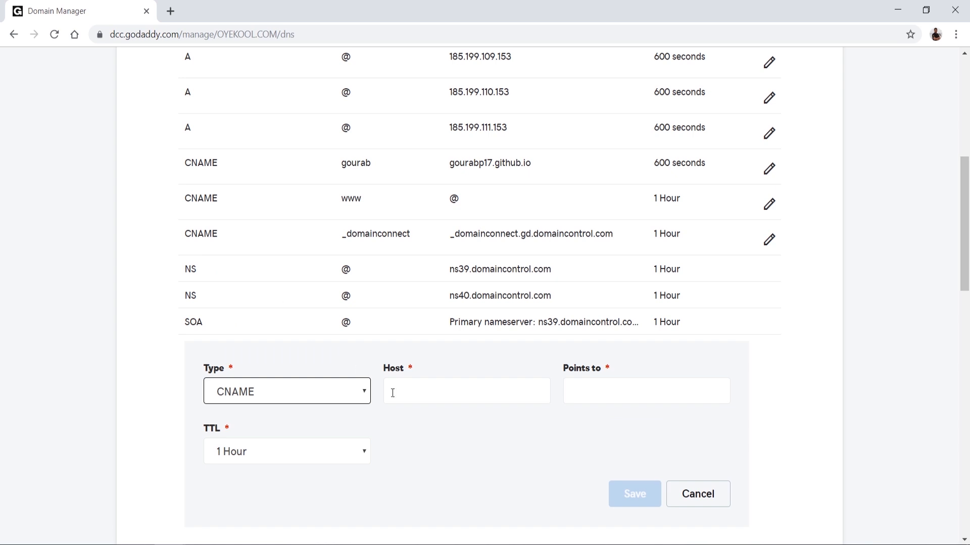
Step: Set the new CNAME record's host to webhosting and point it to gourabp17.github.io
left_click(416, 398)
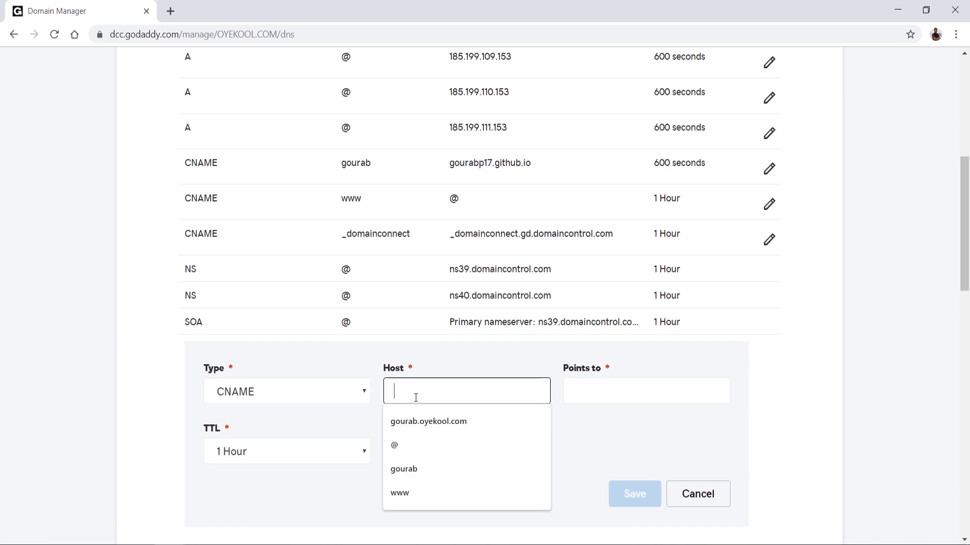
type("web")
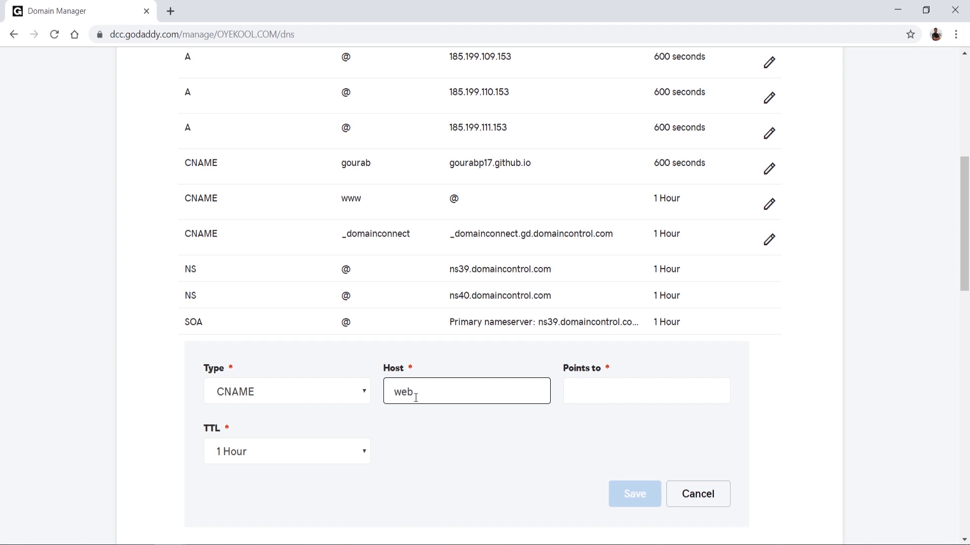
type("hosting")
left_click(586, 389)
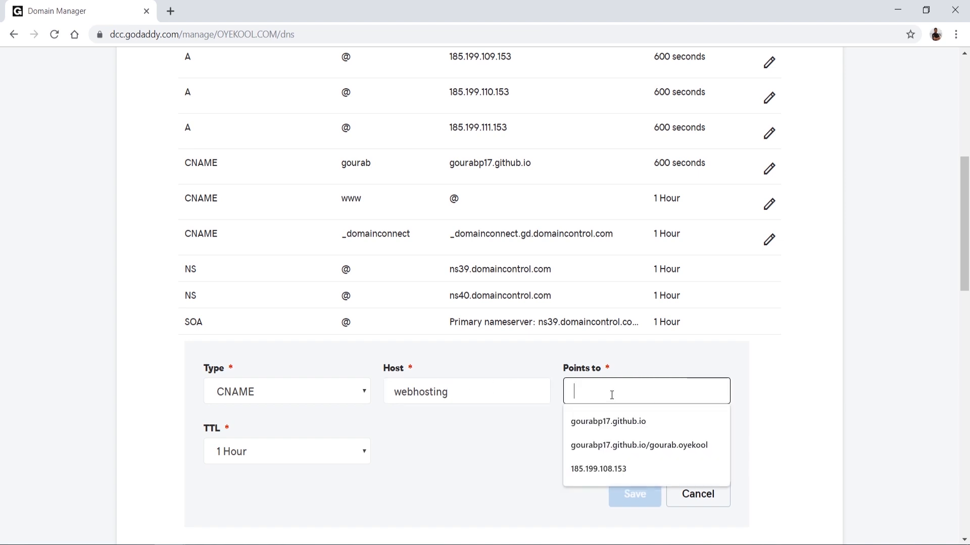
left_click(591, 422)
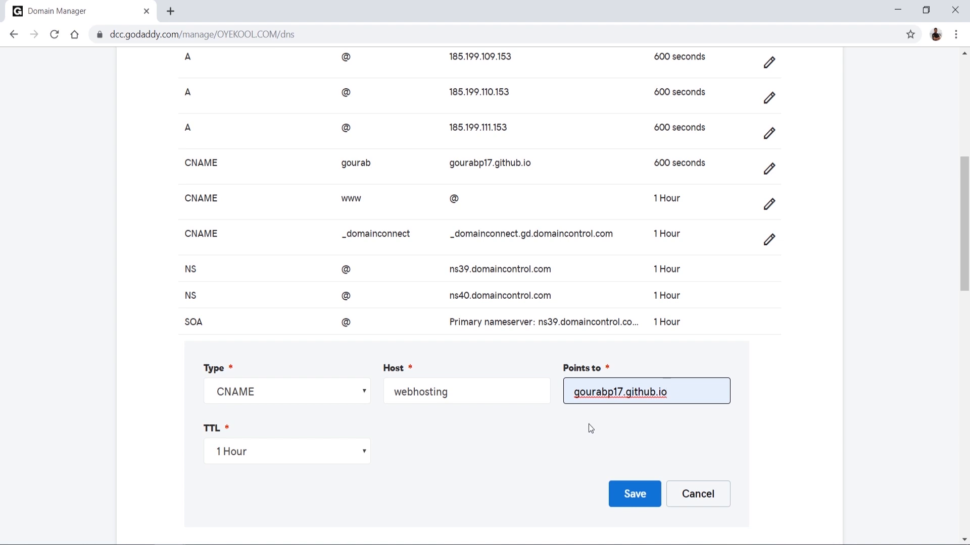
Step: Give the new CNAME record a custom TTL of 600 seconds and save it
left_click(313, 447)
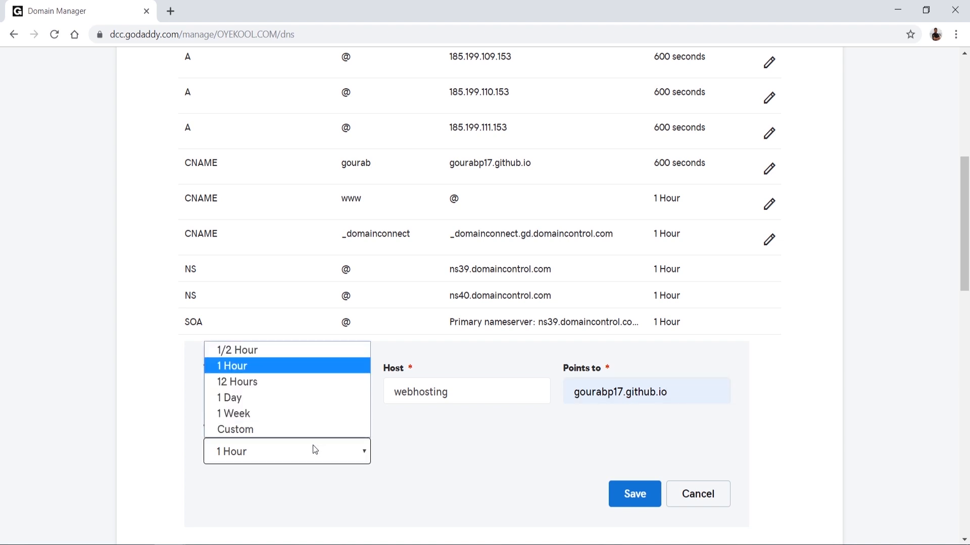
left_click(285, 430)
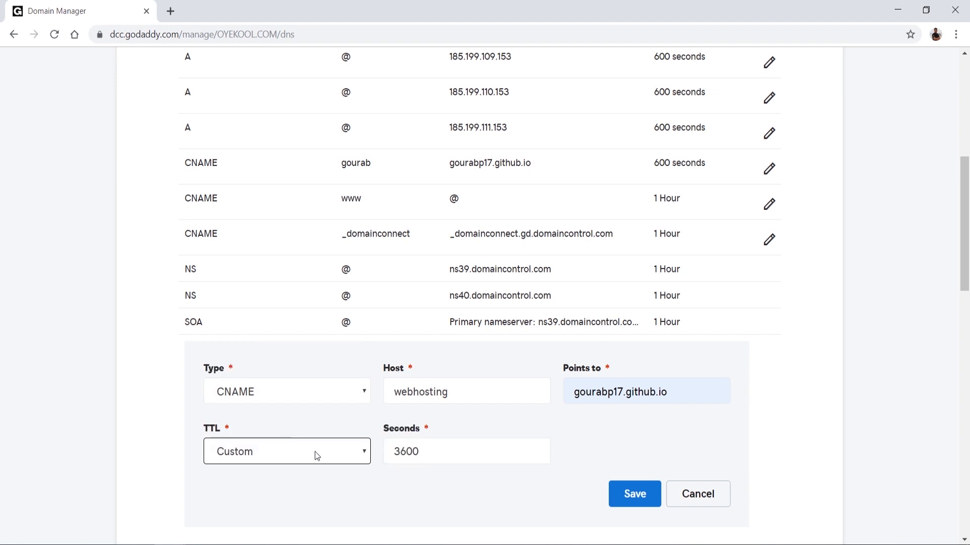
left_click(399, 450)
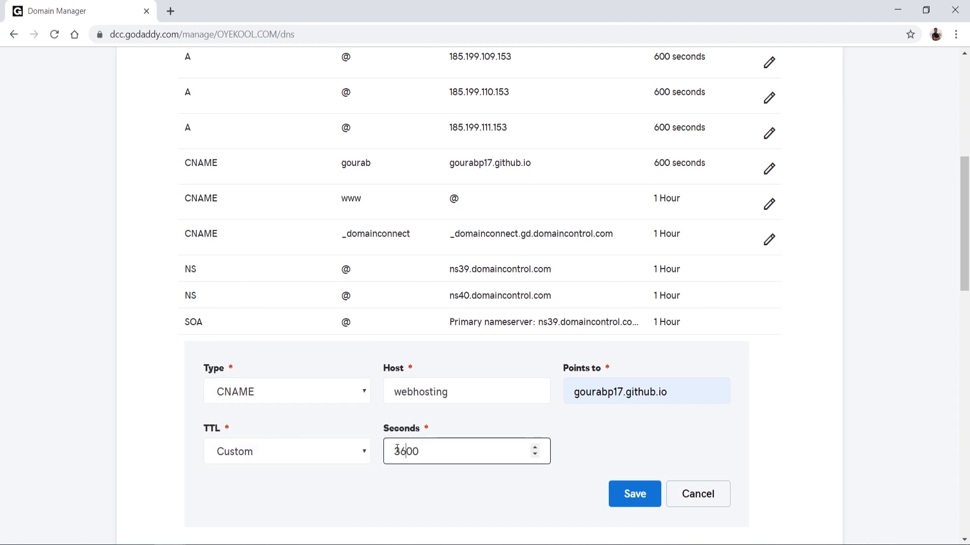
key("BackSpace")
key("BackSpace")
type("0")
left_click(627, 495)
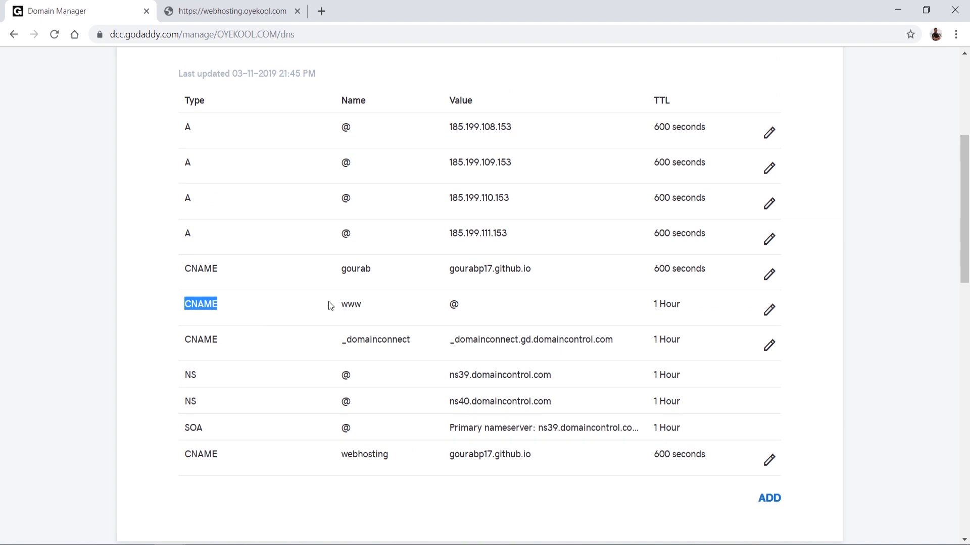
Step: Examine the www CNAME record and the IP address of the first A record in the DNS list
double_click(353, 302)
left_click(455, 304)
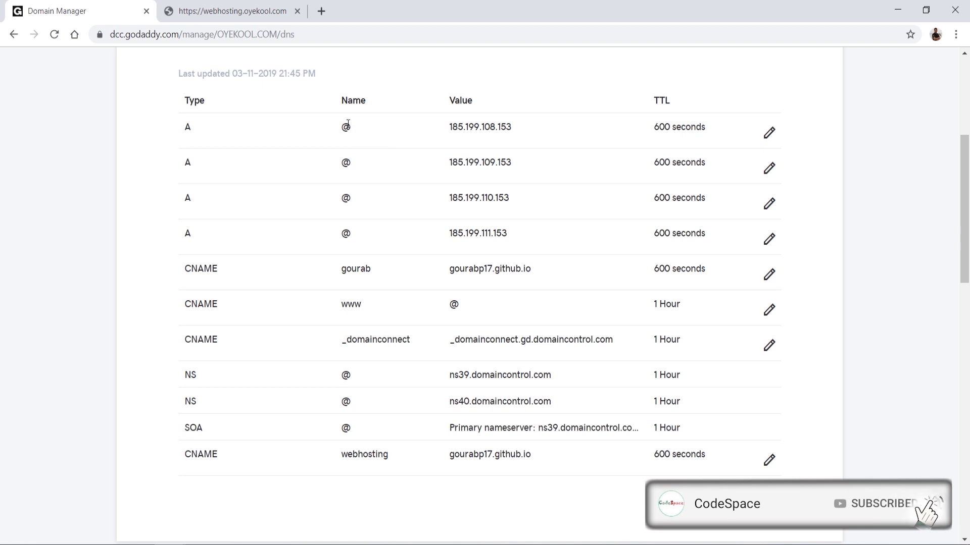
double_click(456, 128)
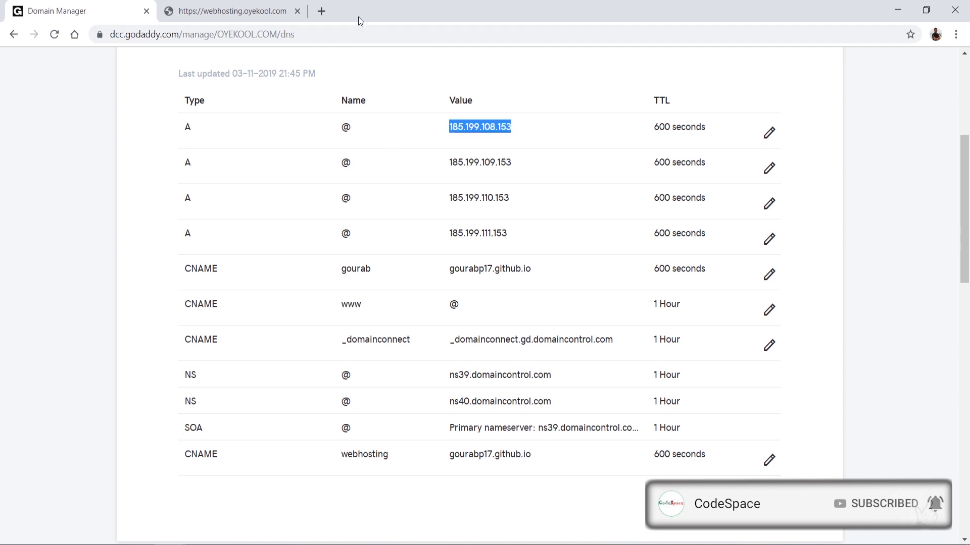
Step: Search the web for "github custom domain ip" and open GitHub's help article on managing a custom domain
left_click(322, 12)
type("git hub cus")
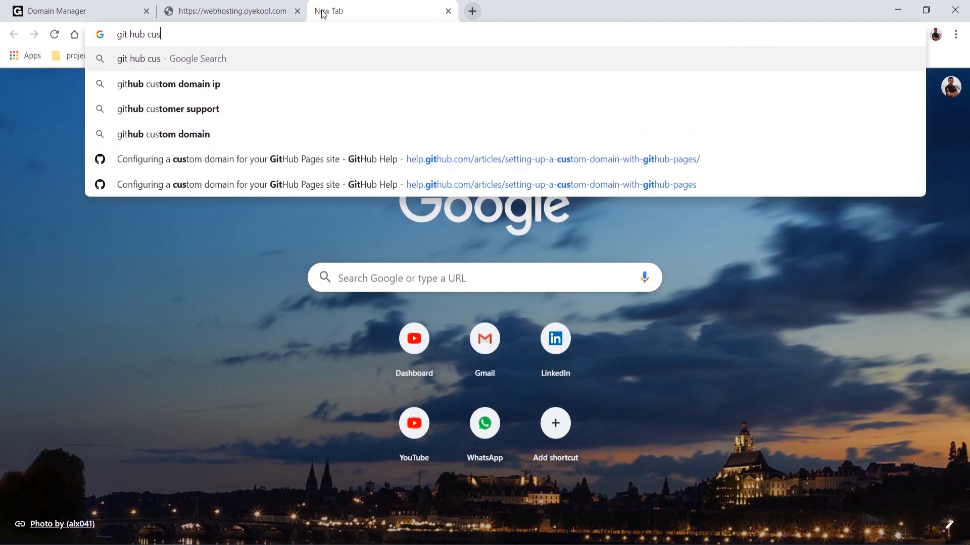
key("Down")
key("Return")
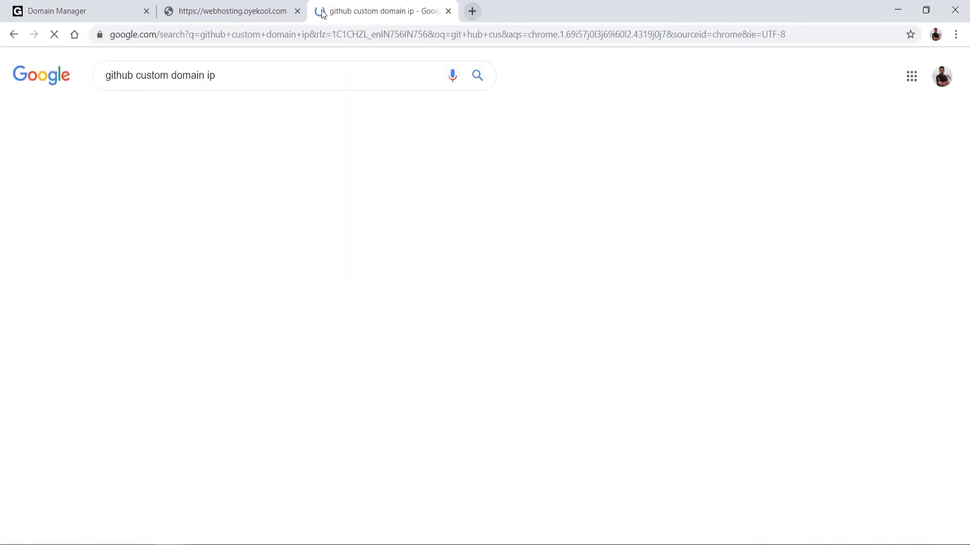
left_click(227, 172)
Step: Highlight the four GitHub Pages IP addresses for A records in the article, and return to the domain's DNS records
scroll(283, 308, "down", 20)
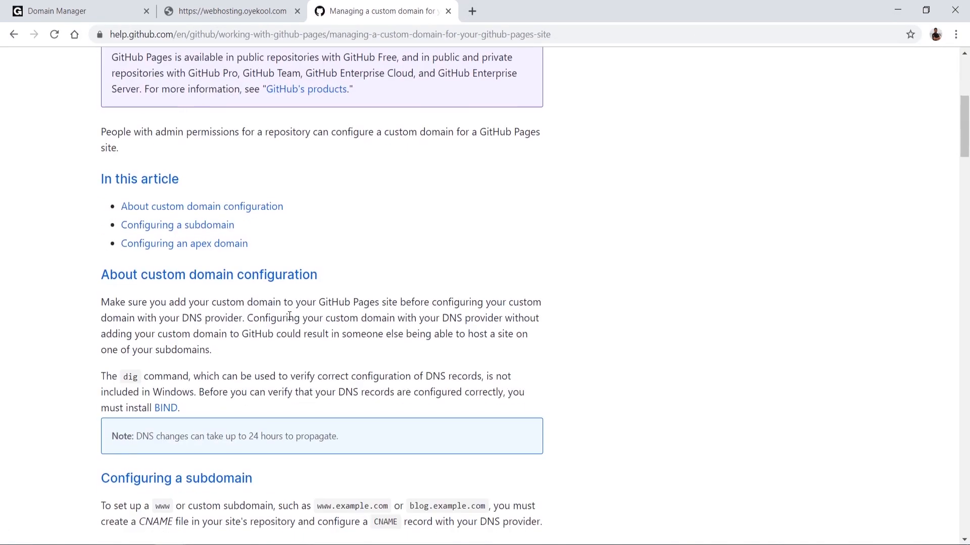
scroll(289, 317, "down", 4)
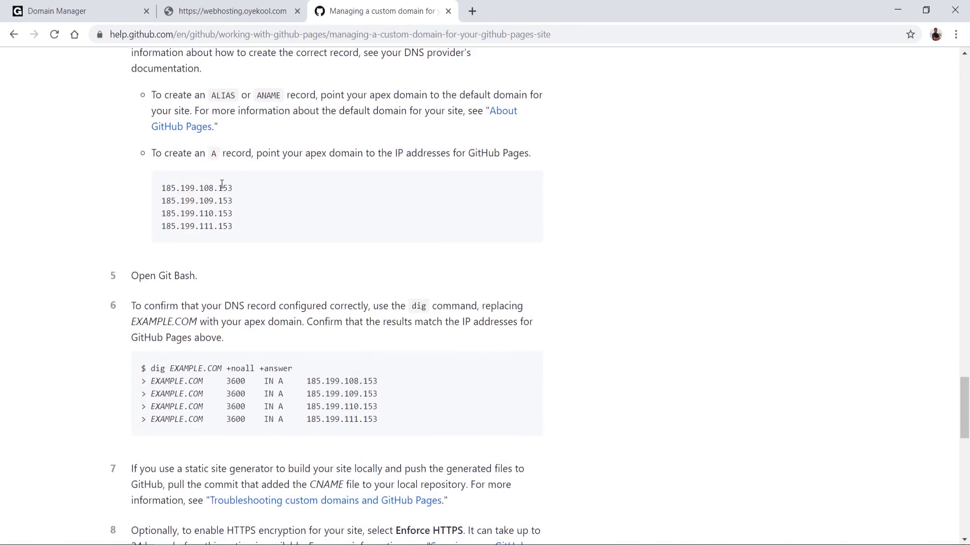
left_click_drag(162, 187, 249, 233)
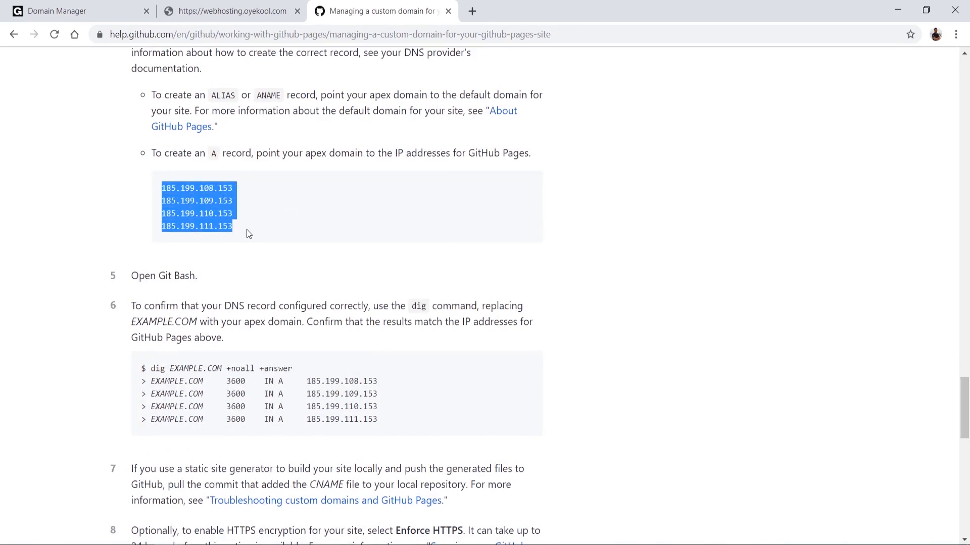
left_click(66, 11)
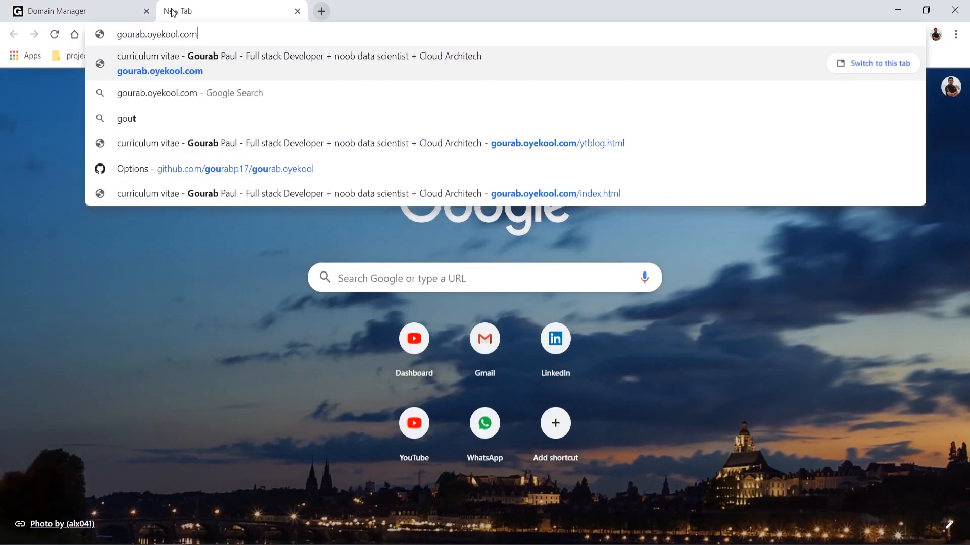
Step: Open webhosting.oyekool.com in the browser and inspect the site's connection security information
double_click(130, 35)
type("webhosting")
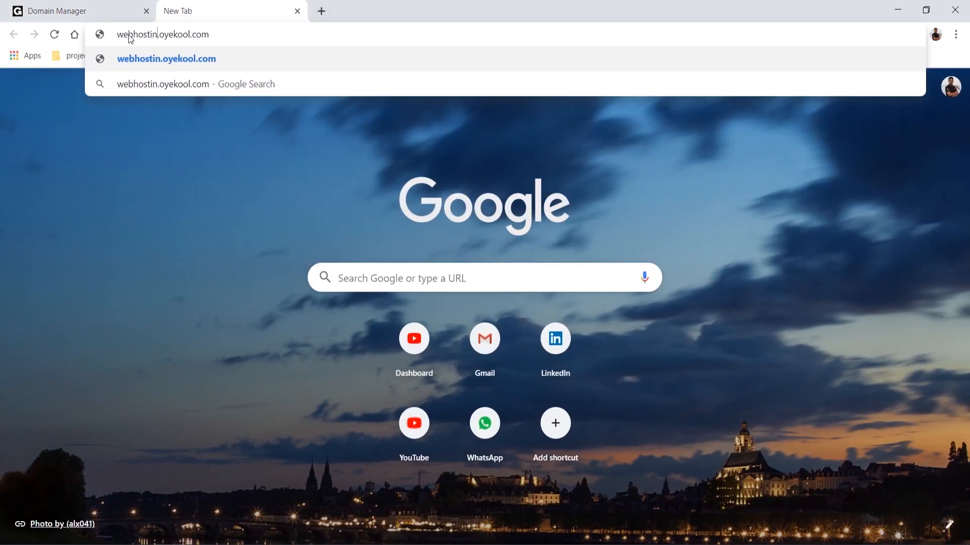
key("Return")
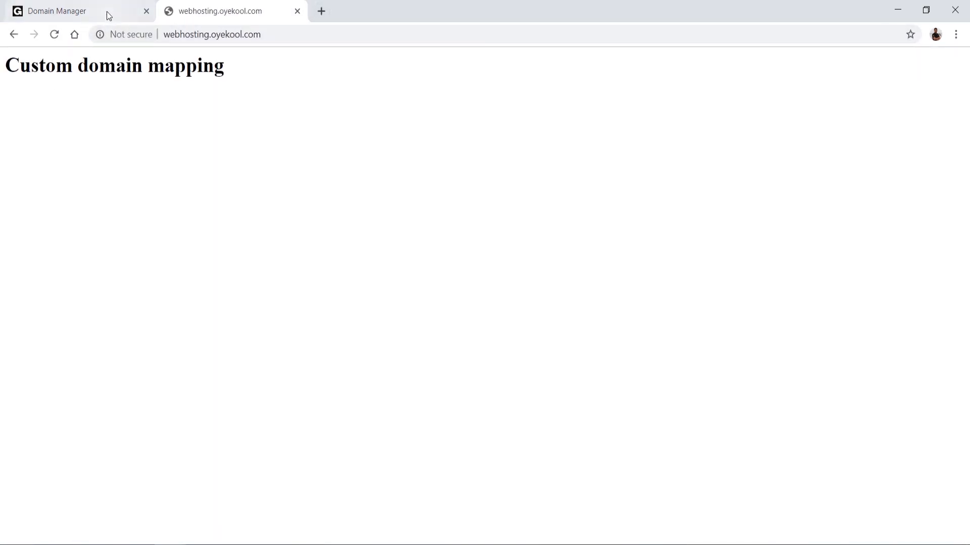
left_click(111, 34)
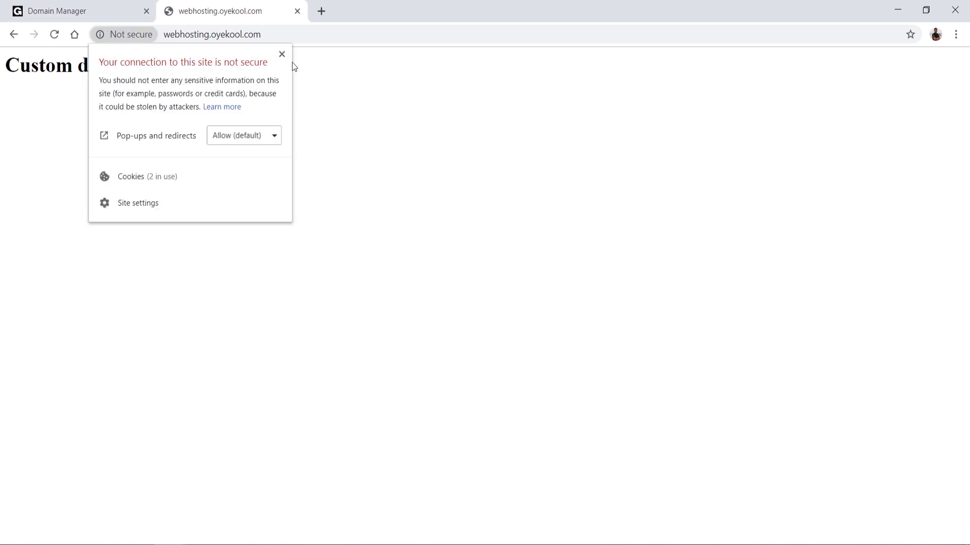
left_click(316, 109)
Step: Return to the webhosting repository's GitHub settings and reload them to check the GitHub Pages domain and HTTPS status
mouse_move(170, 544)
left_click(250, 511)
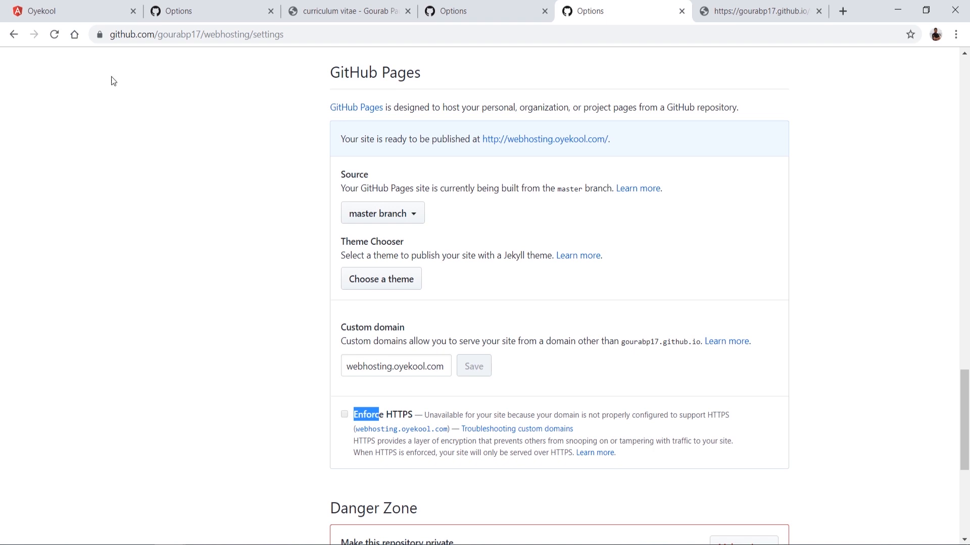
left_click(54, 34)
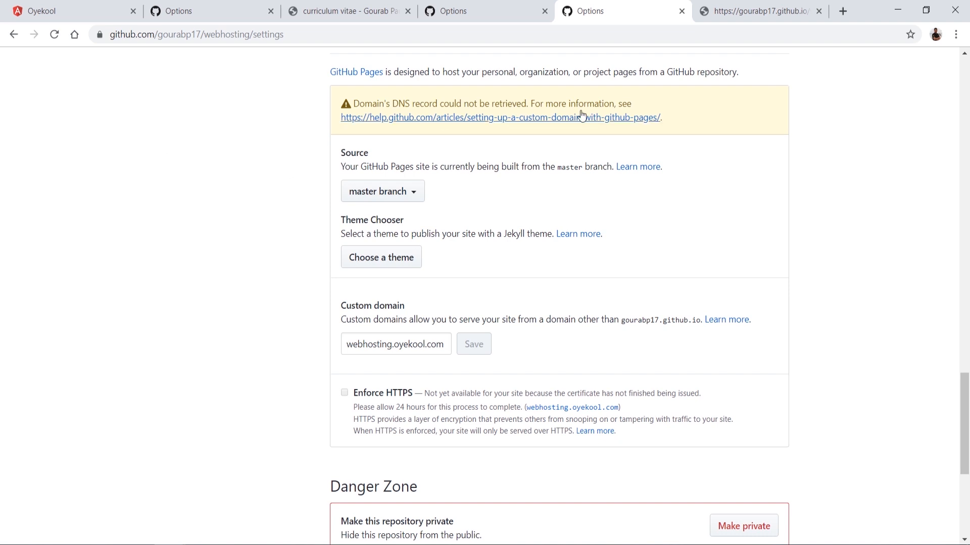
Step: Enable Enforce HTTPS for the webhosting.oyekool.com custom domain in the GitHub Pages settings
scroll(513, 340, "up", 1)
left_click(344, 443)
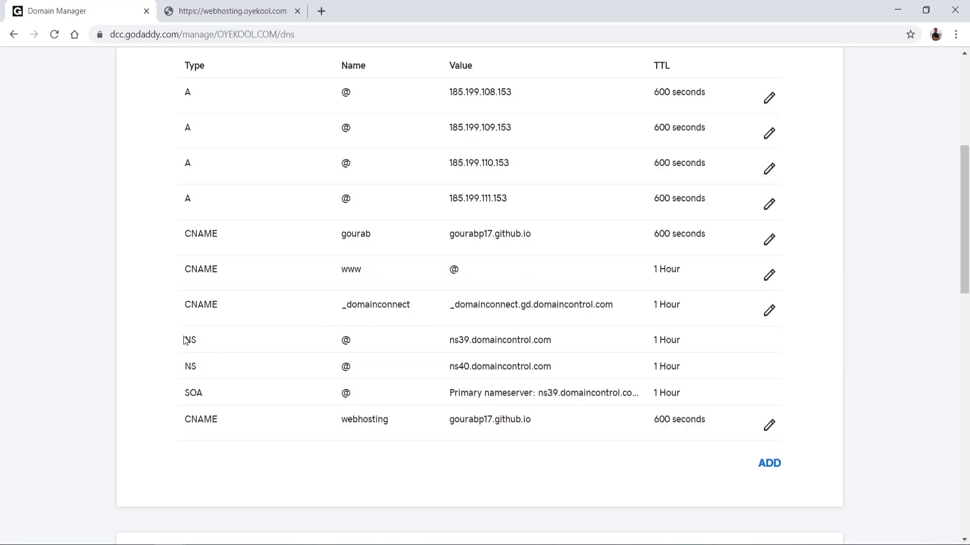
Step: Highlight the default CNAME, NS and SOA records and the nameservers on GoDaddy's DNS page, and return to the records list
left_click_drag(185, 335, 574, 393)
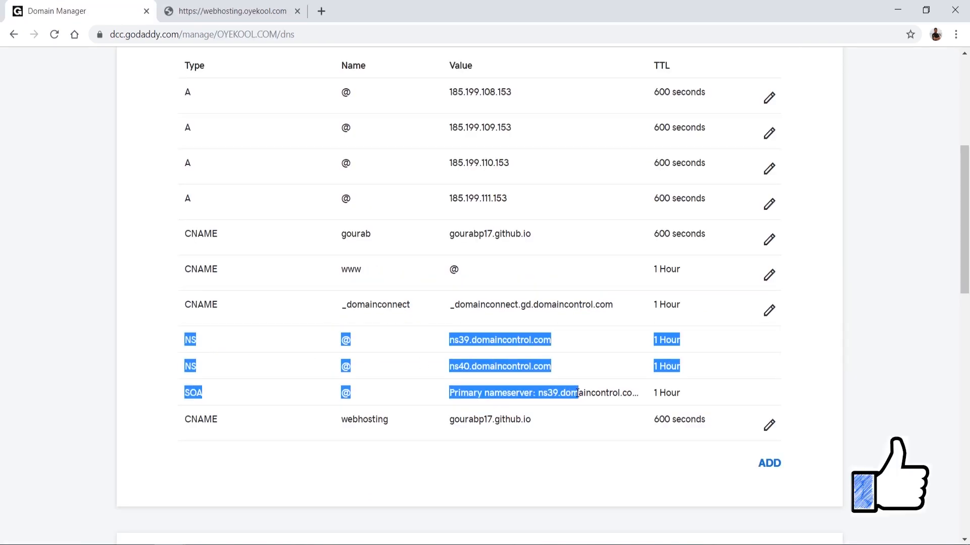
left_click(205, 270)
left_click_drag(205, 270, 650, 402)
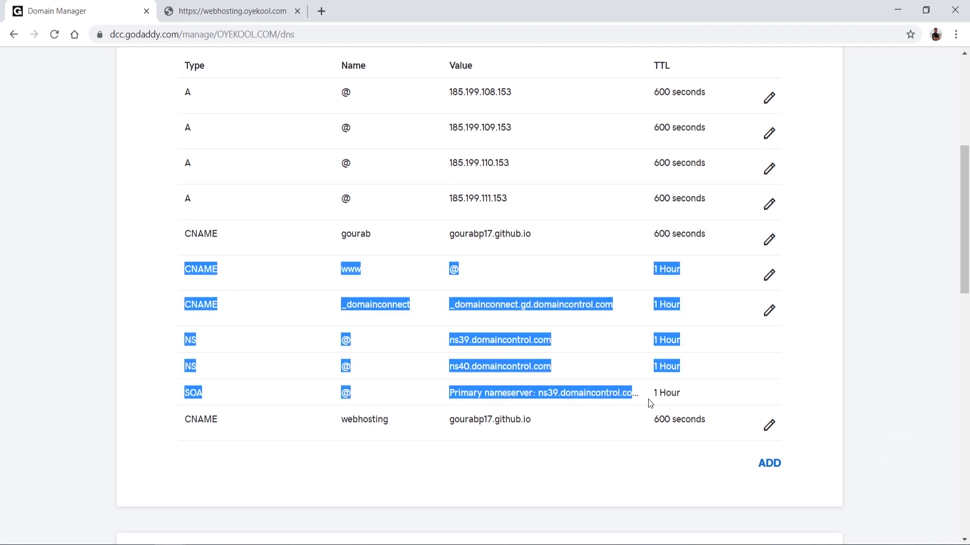
scroll(692, 385, "down", 10)
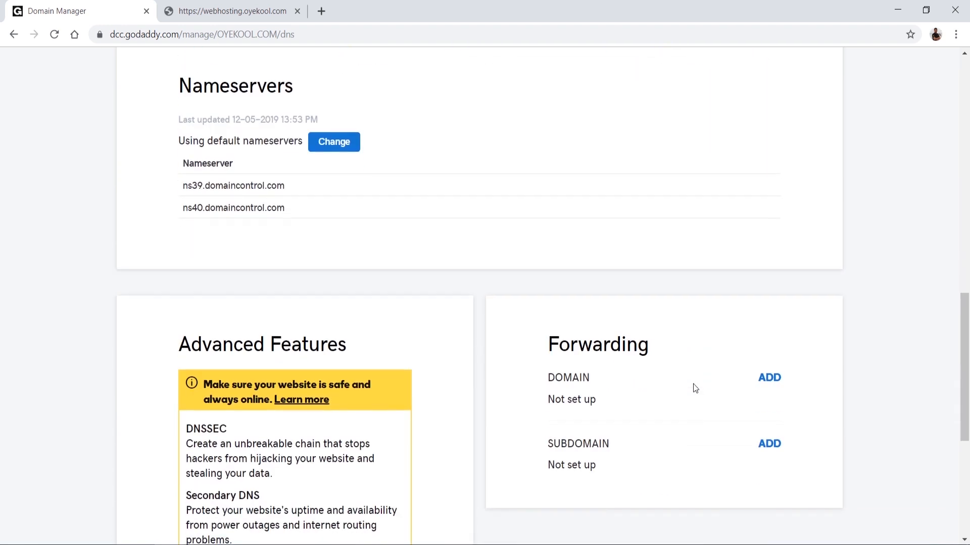
left_click_drag(178, 184, 306, 211)
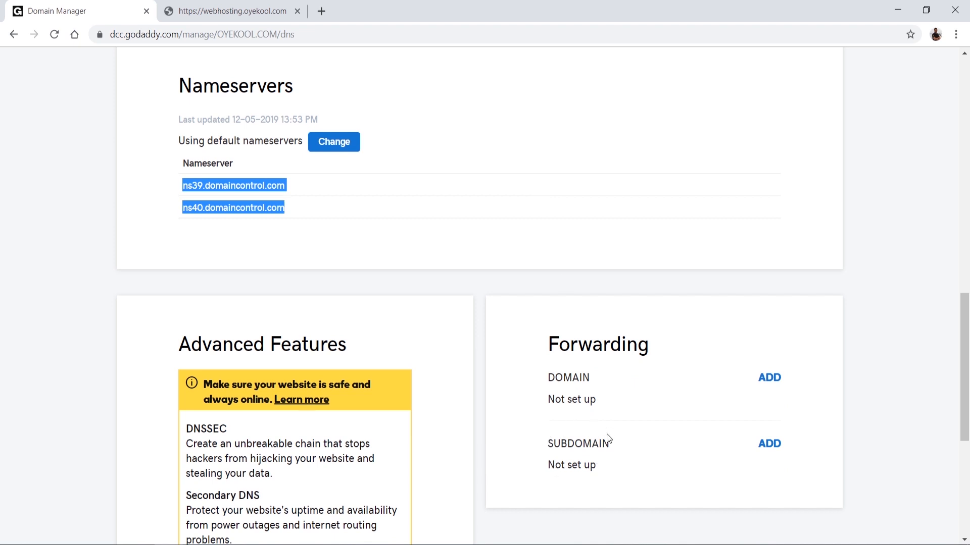
scroll(510, 151, "up", 10)
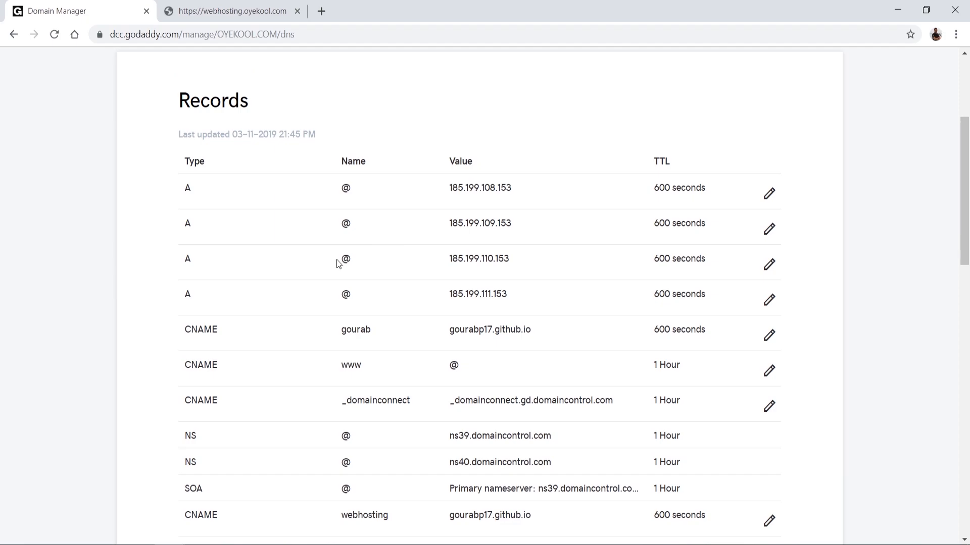
Step: Switch to the other browser window and open the oyekool.com home page
mouse_move(199, 543)
left_click(245, 492)
type("o")
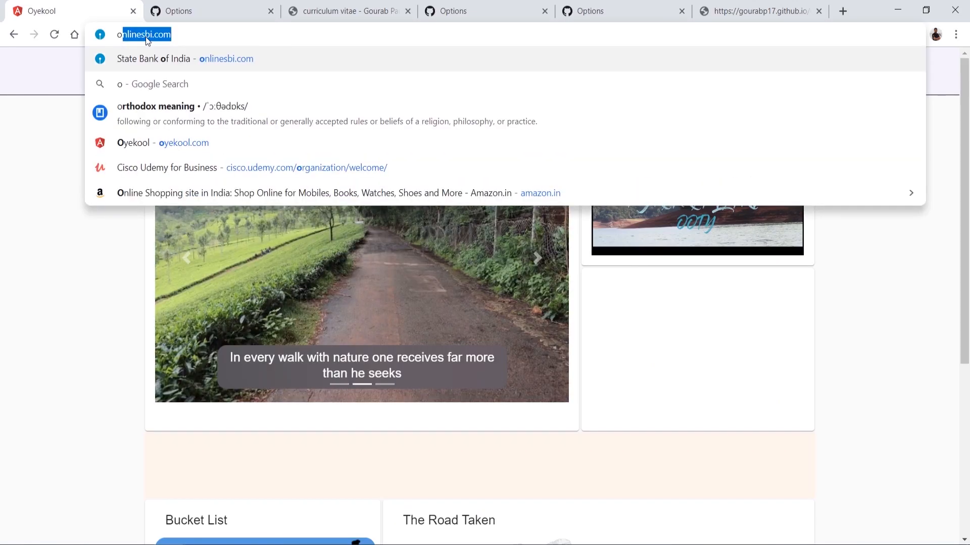
type("ye")
key("Return")
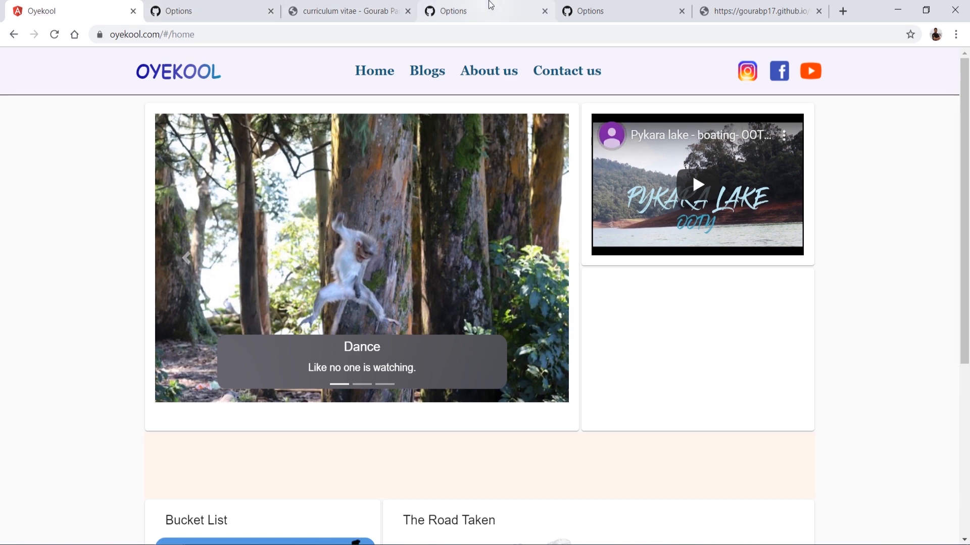
Step: Open the CNAME file in the oyekool GitHub repository and highlight the domain it contains
left_click(251, 6)
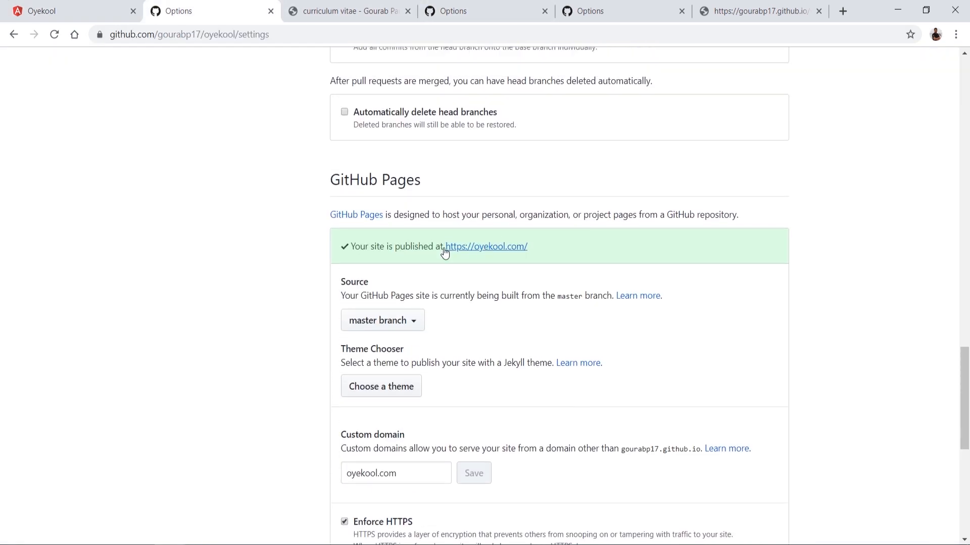
scroll(263, 240, "up", 15)
scroll(263, 240, "up", 10)
left_click(268, 117)
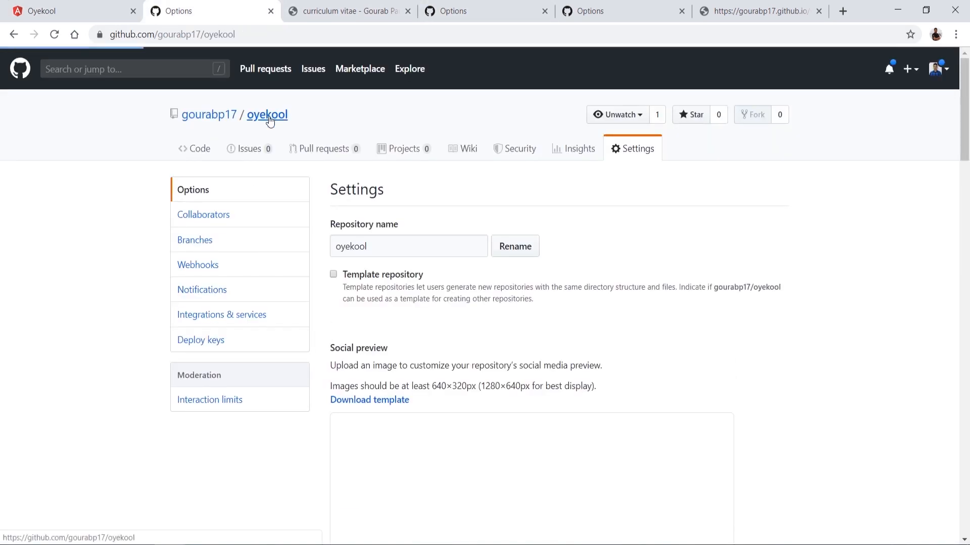
scroll(223, 392, "down", 3)
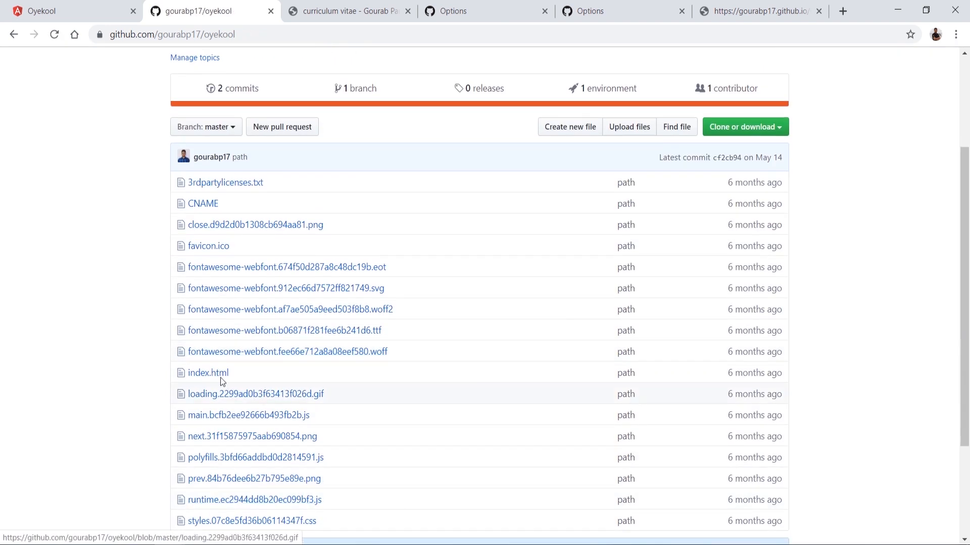
left_click(204, 204)
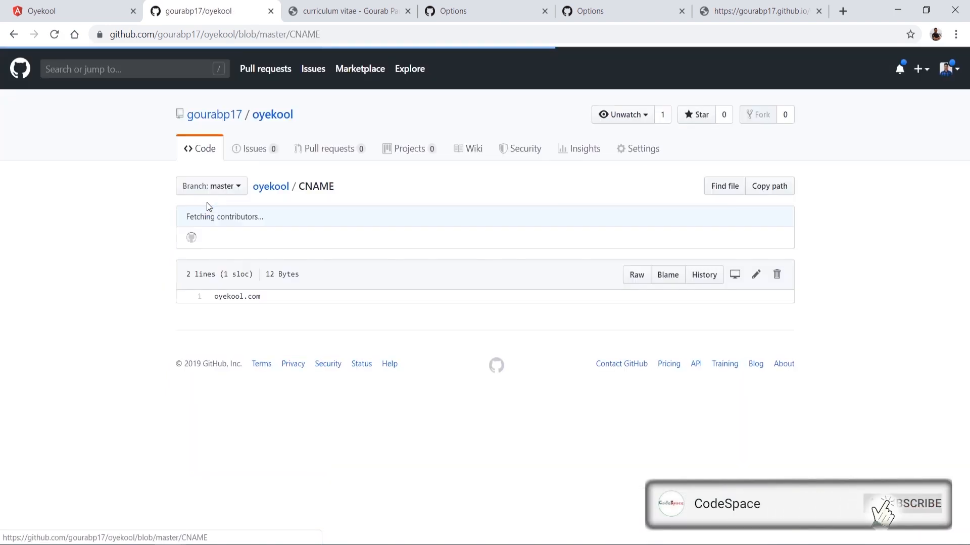
left_click_drag(214, 302, 274, 308)
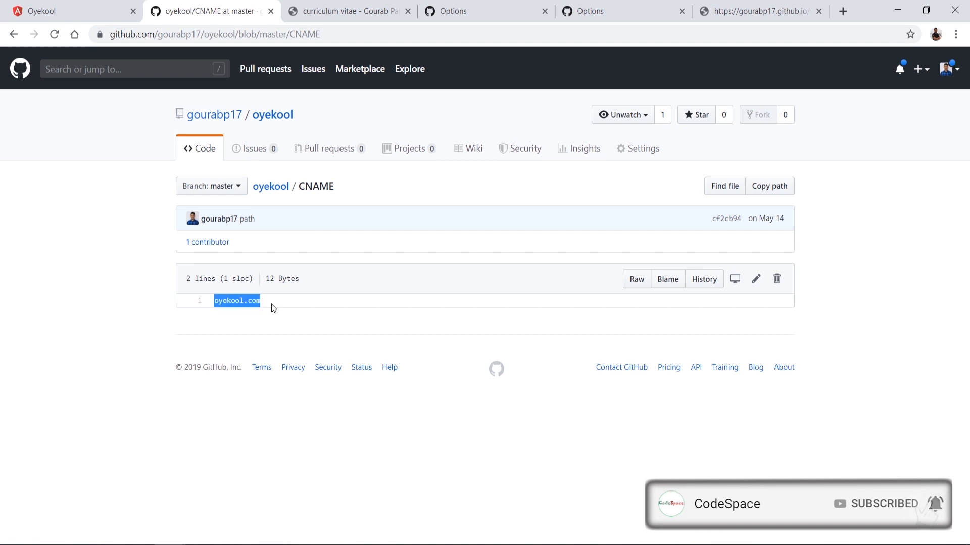
Step: Switch to the curriculum vitae site and highlight the subdomain in its web address
left_click(323, 13)
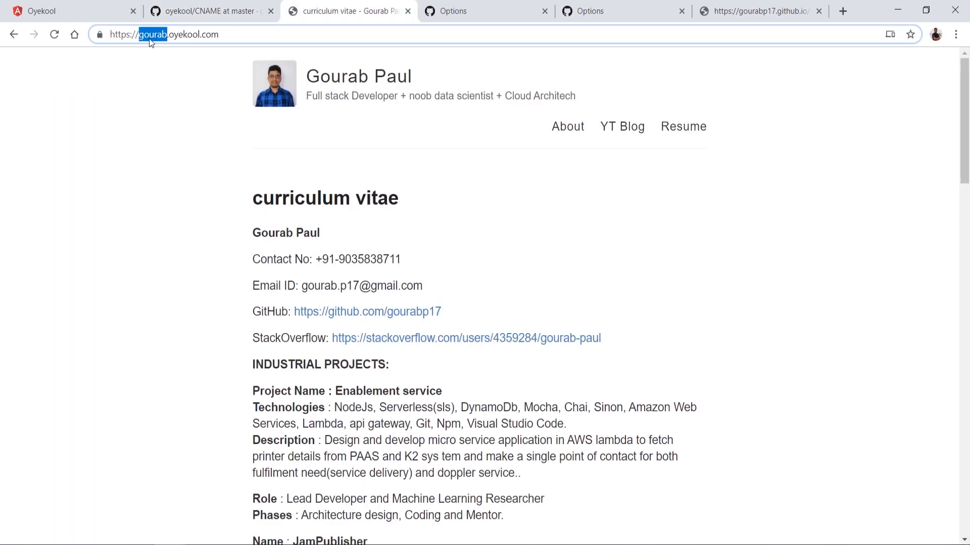
left_click_drag(110, 36, 150, 36)
triple_click(150, 37)
Step: Open the CNAME file in the curriculum vitae site's GitHub repository and highlight its domain line
left_click(448, 12)
scroll(248, 208, "down", 5)
scroll(248, 208, "up", 10)
left_click(199, 148)
left_click(199, 329)
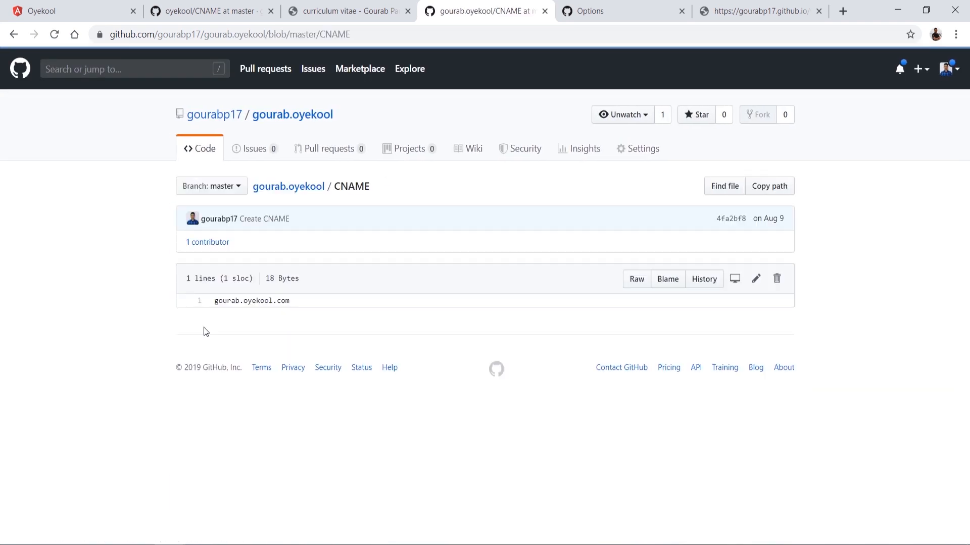
triple_click(216, 301)
Step: Check the CNAME file's edit view without changing it, and view its raw contents
left_click(763, 280)
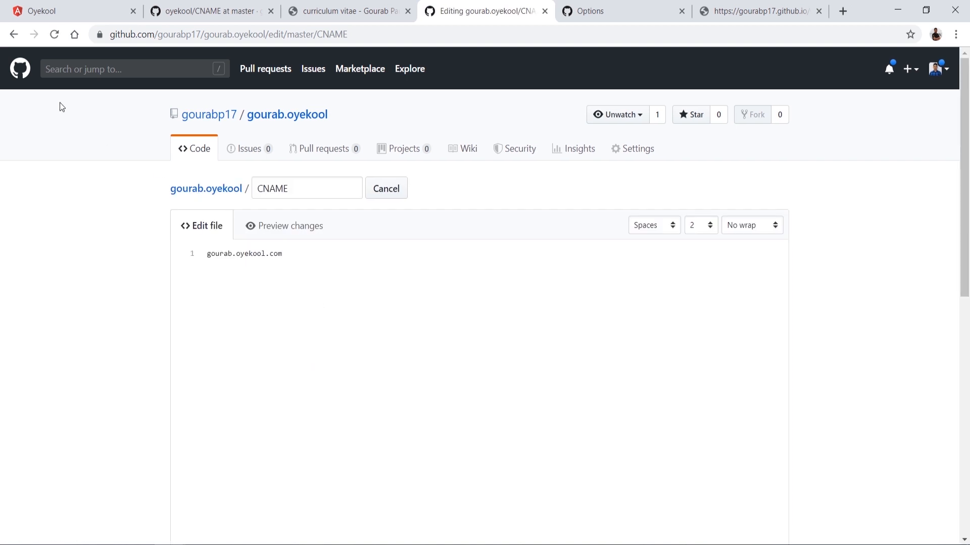
left_click(14, 35)
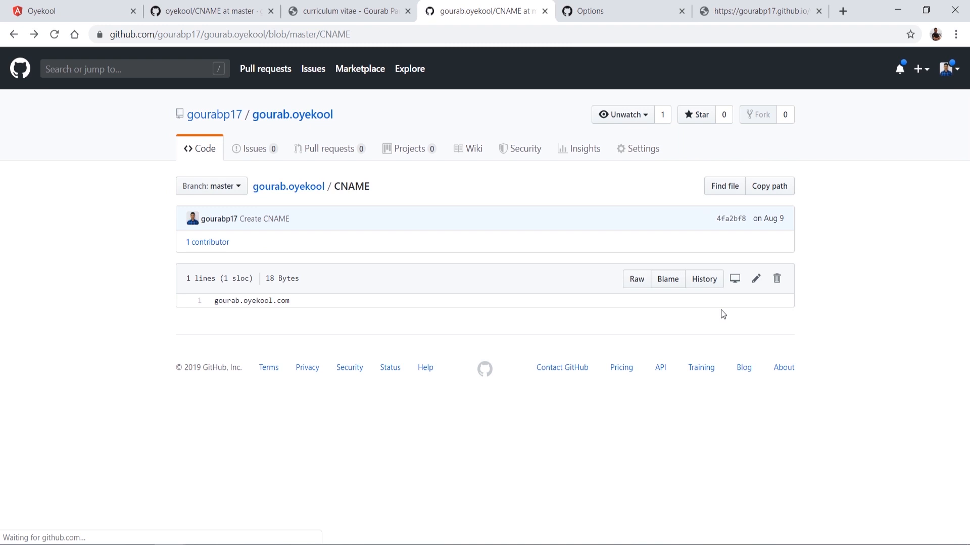
left_click(636, 283)
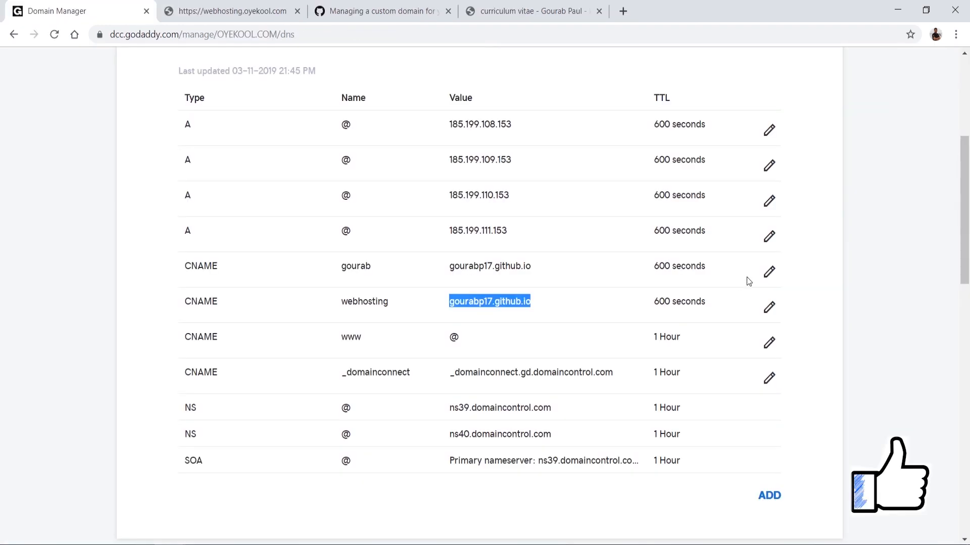
Step: Delete the curriculum vitae subdomain's CNAME record from the oyekool.com DNS records in GoDaddy
left_click(772, 277)
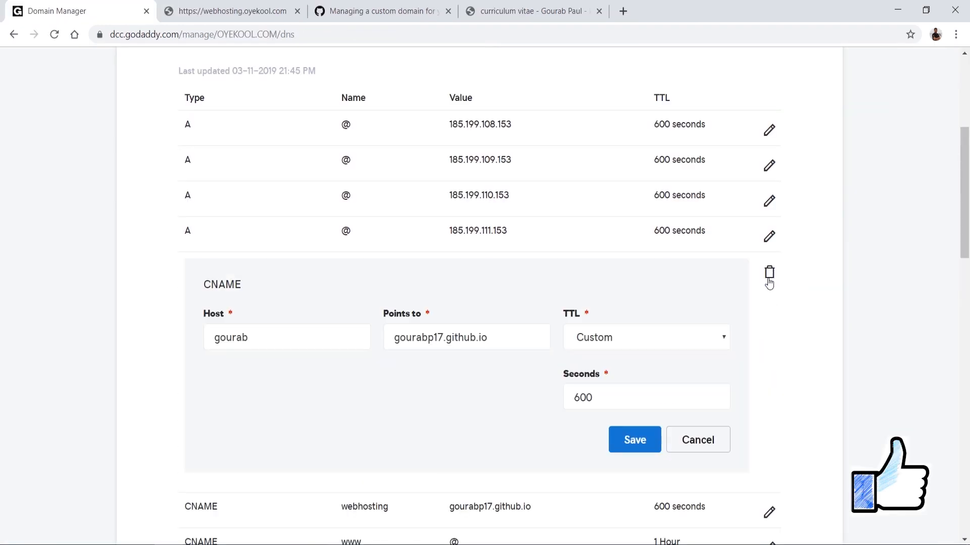
left_click(769, 275)
left_click(546, 327)
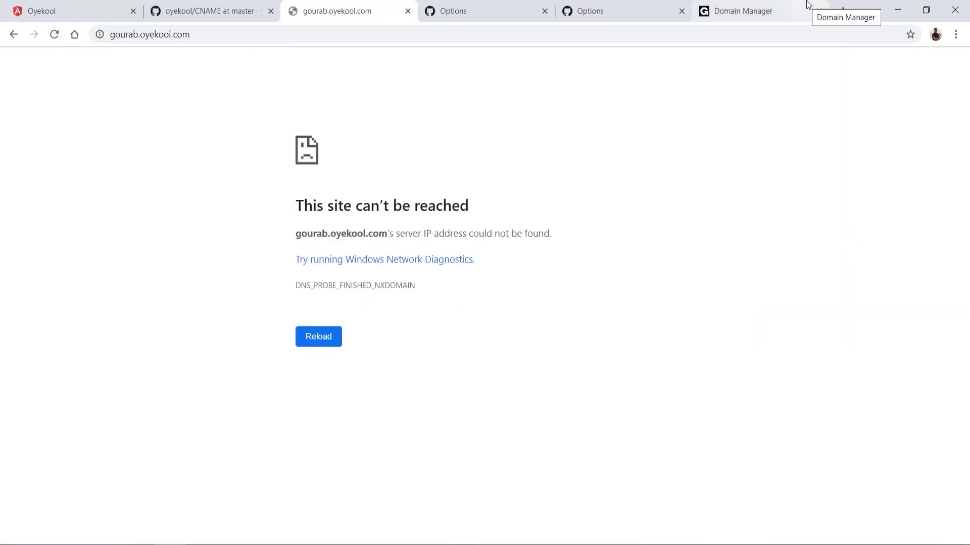
Step: Open the published webhosting.oyekool.com site from the repository's GitHub Pages settings and inspect its connection security information
left_click(678, 4)
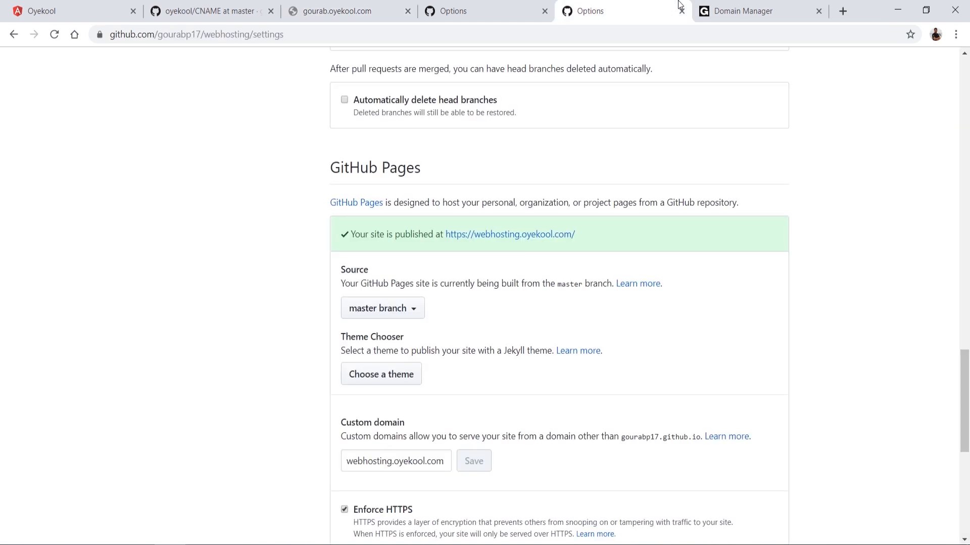
middle_click(521, 241)
left_click(648, 17)
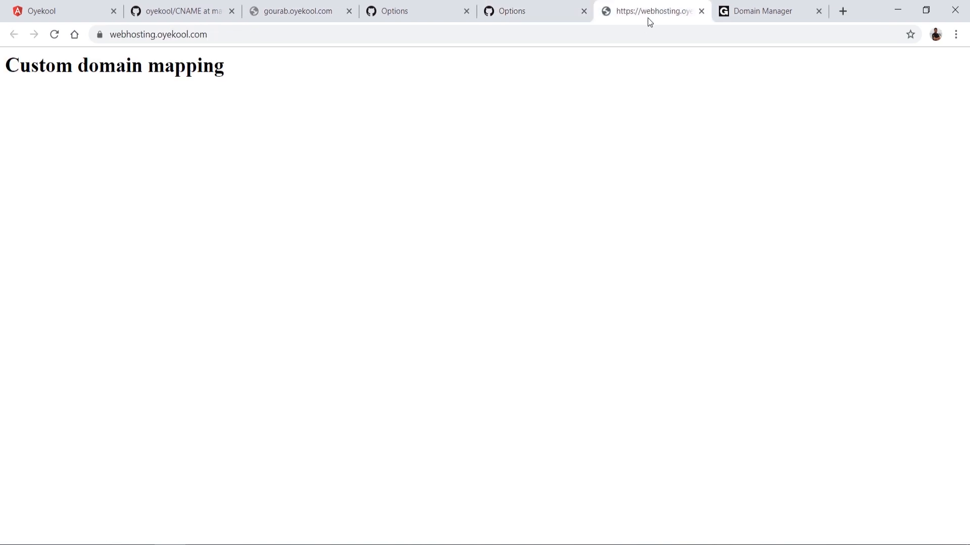
left_click(100, 35)
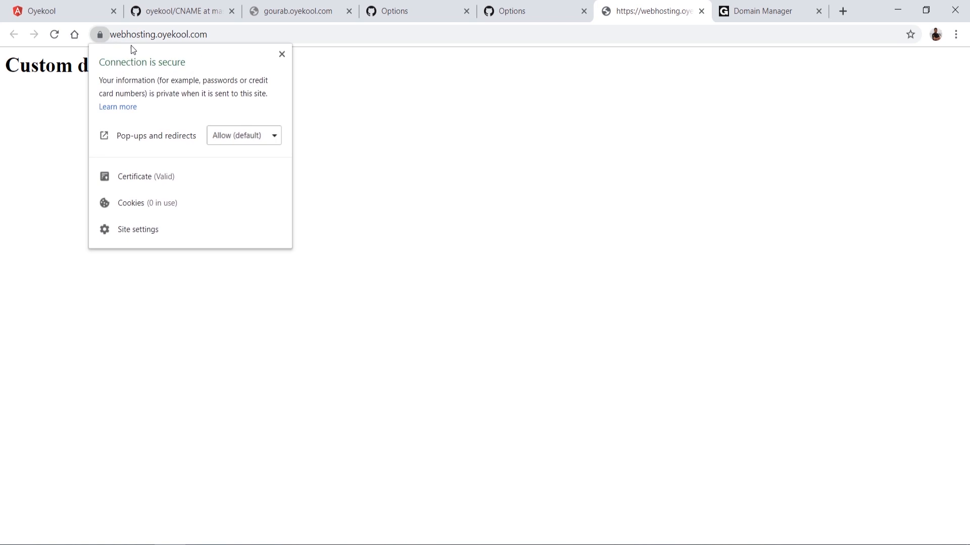
left_click(281, 54)
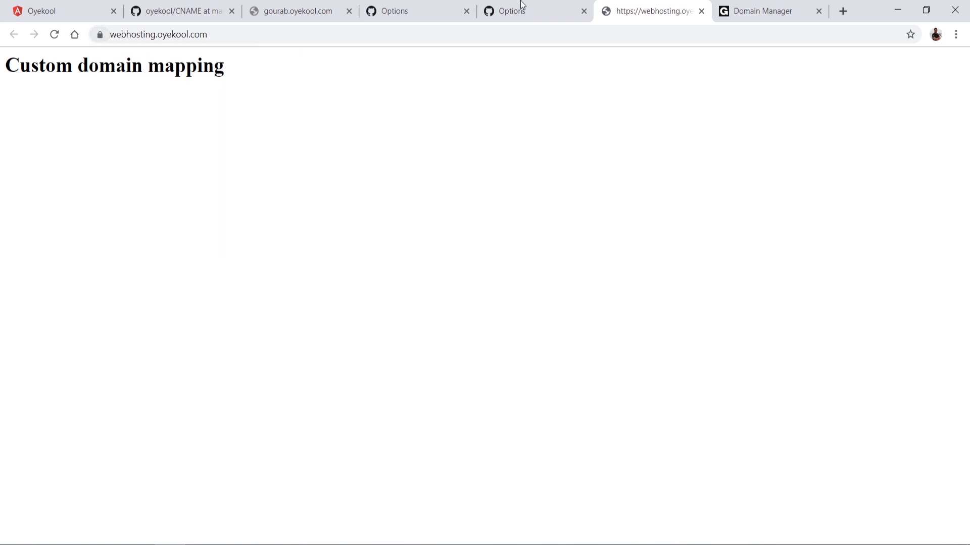
Step: Start a new DNS record for oyekool.com in GoDaddy with the type CNAME
left_click(761, 3)
left_click(773, 509)
scroll(558, 284, "down", 5)
left_click(305, 307)
left_click(307, 309)
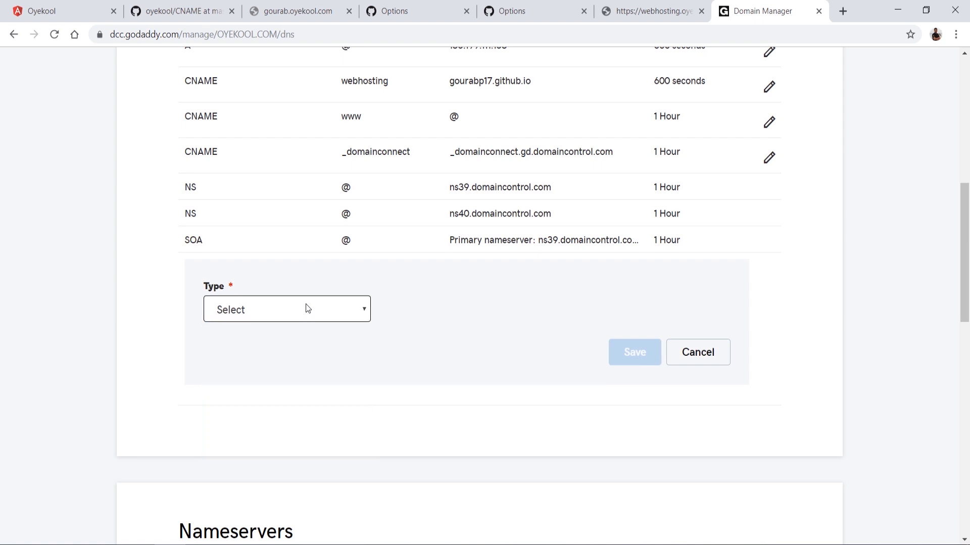
left_click(308, 310)
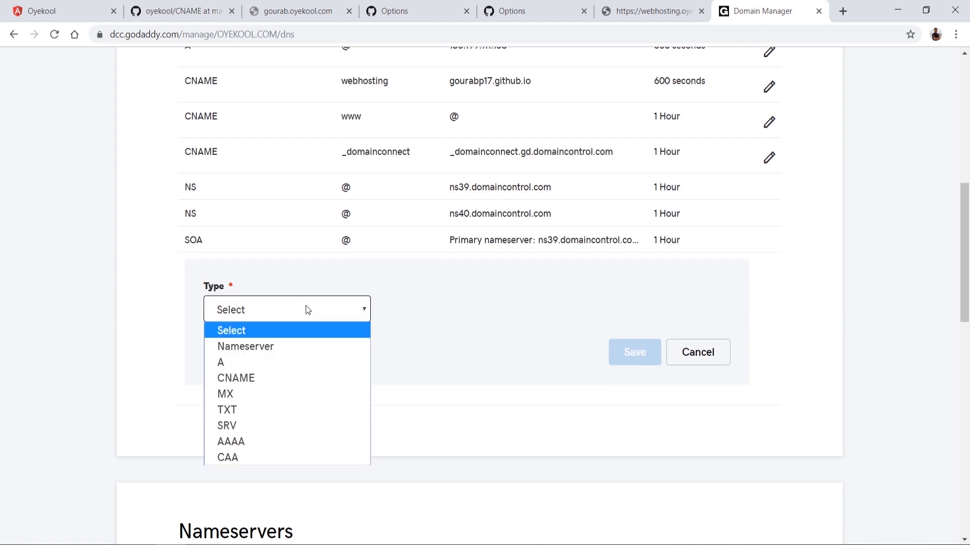
left_click(251, 379)
Step: Set the new CNAME record's host to the curriculum vitae subdomain and point it to the account's github.io address
left_click(405, 314)
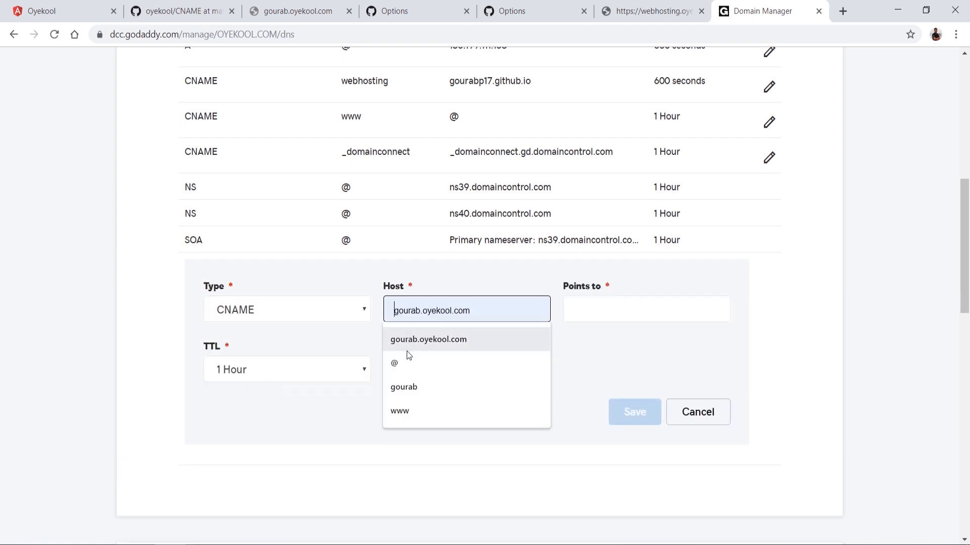
left_click(404, 387)
left_click(608, 305)
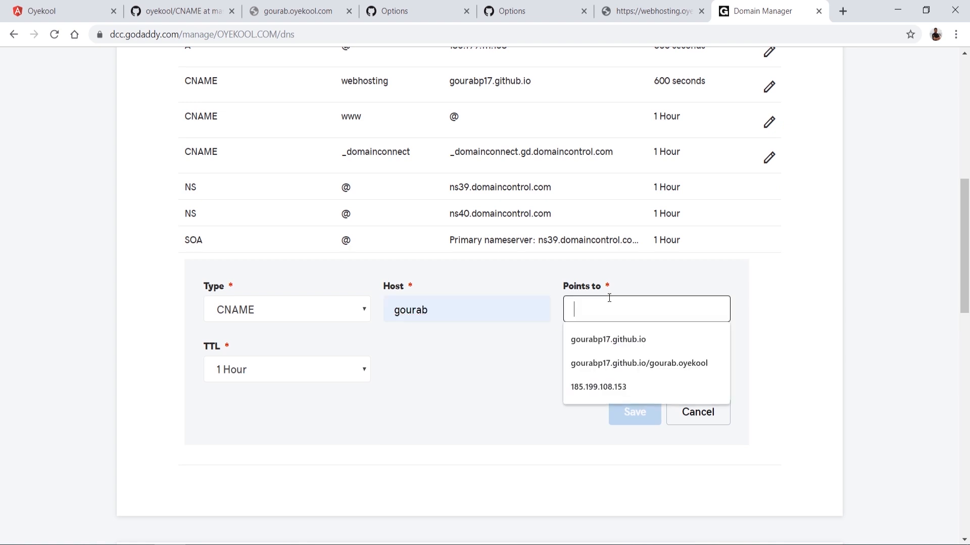
left_click(596, 341)
Step: Give the new CNAME record a custom TTL of 600 seconds and save it
left_click(320, 369)
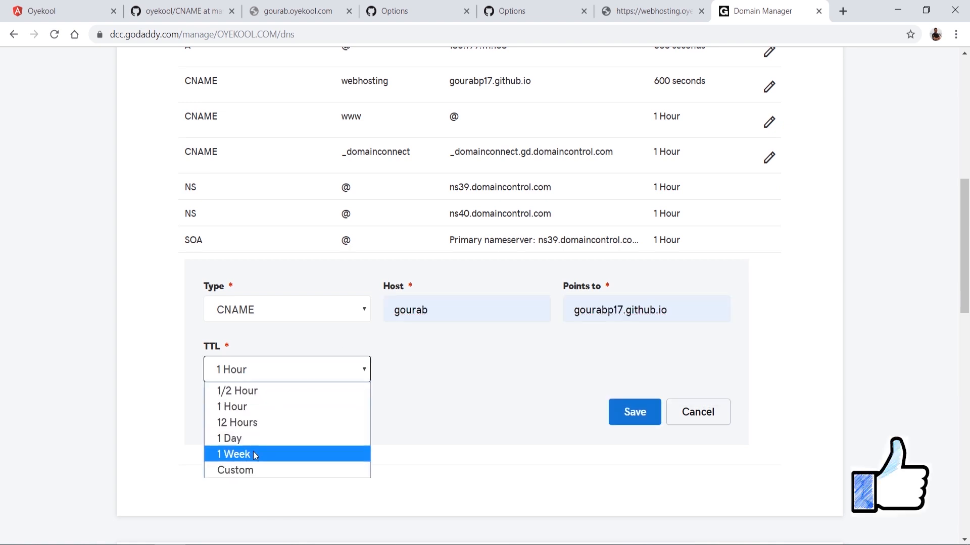
left_click(247, 470)
left_click(404, 370)
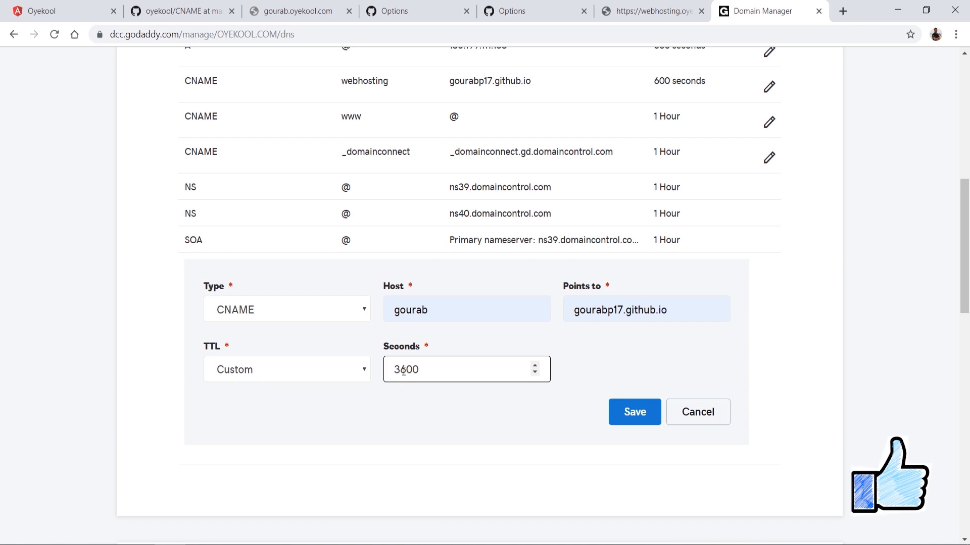
left_click(635, 412)
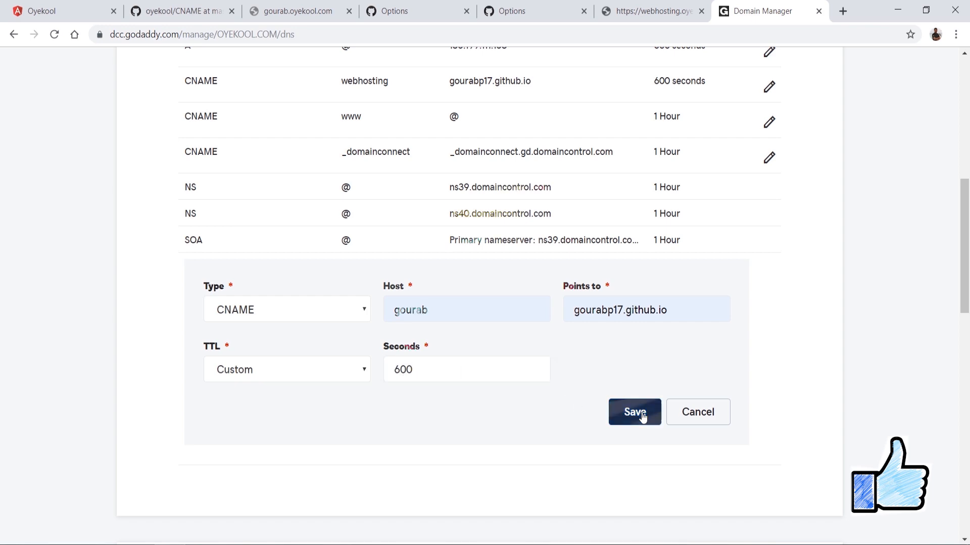